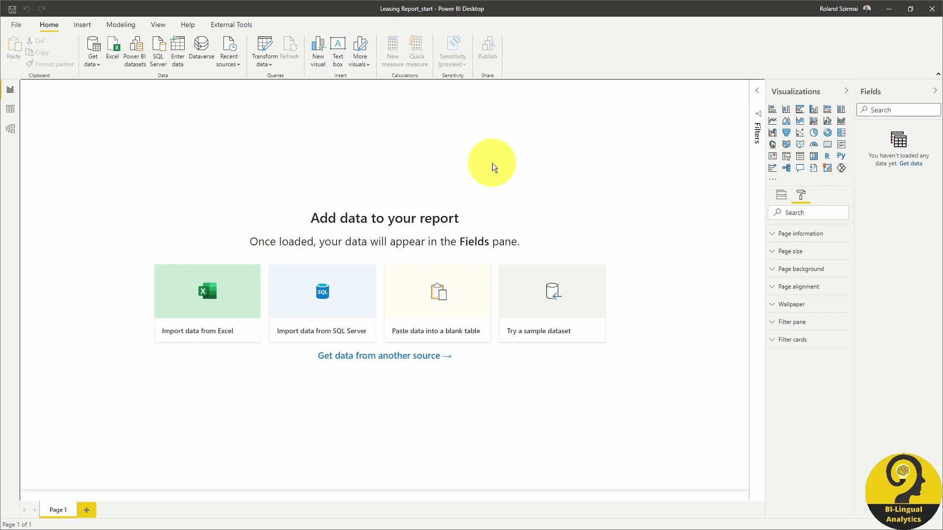
Import the DATA sheet from the Excel workbook Summary.xlsx and open it for transformation in Power Query Editor.
left_click(115, 51)
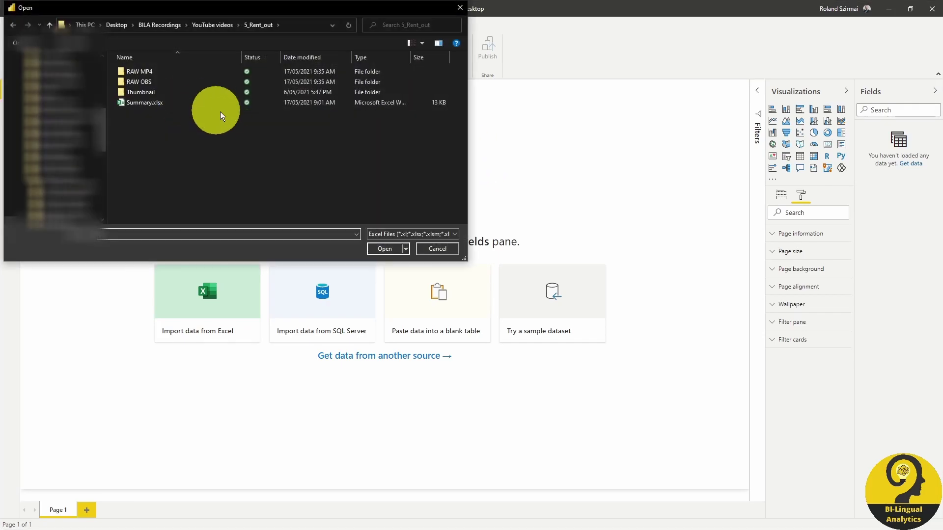
double_click(175, 99)
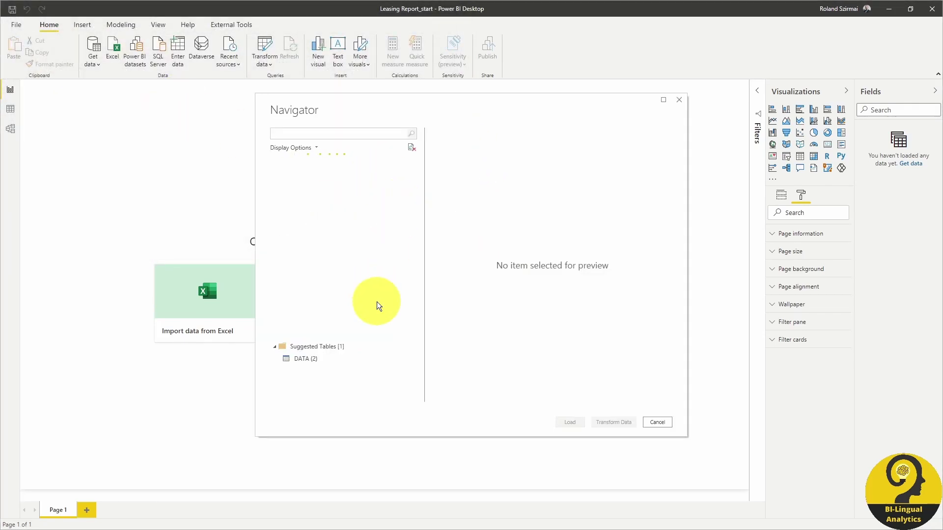
left_click(284, 175)
left_click(614, 423)
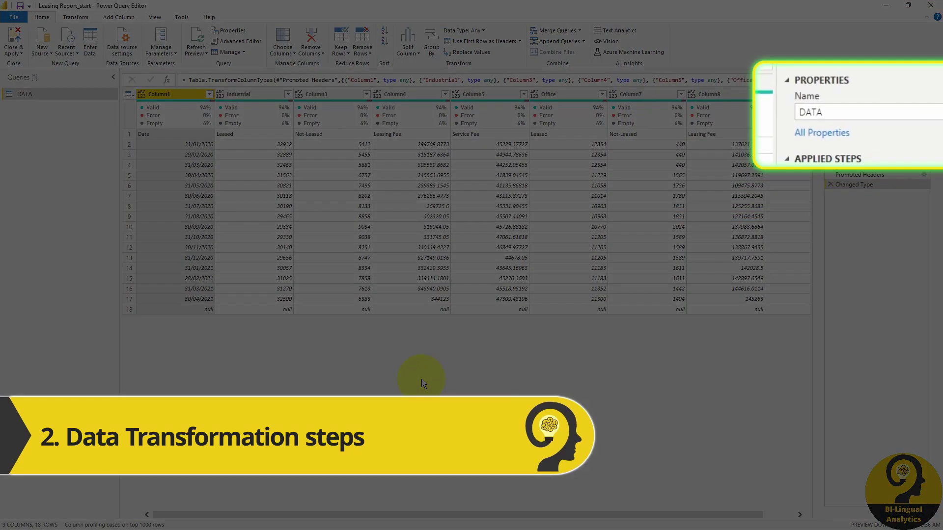
Rename the DATA query as Lease Status.
double_click(869, 112)
type("Lease Status")
key("Return")
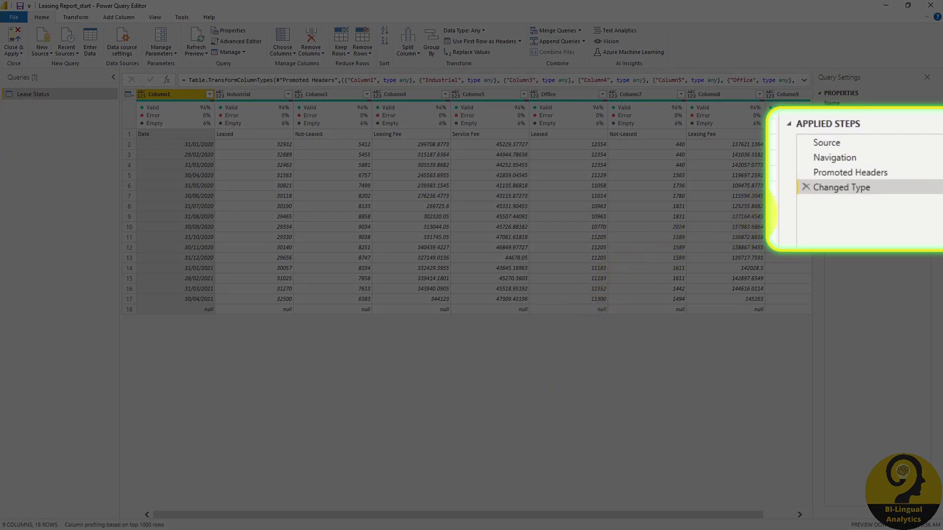
Remove the Changed Type and Promoted Headers steps from the Lease Status query and transpose the table.
left_click(806, 187)
left_click(806, 172)
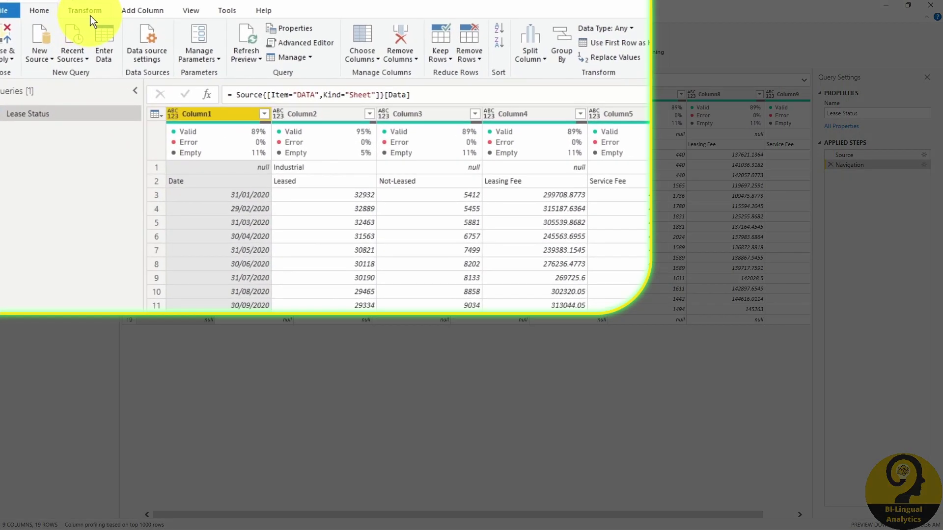
left_click(79, 18)
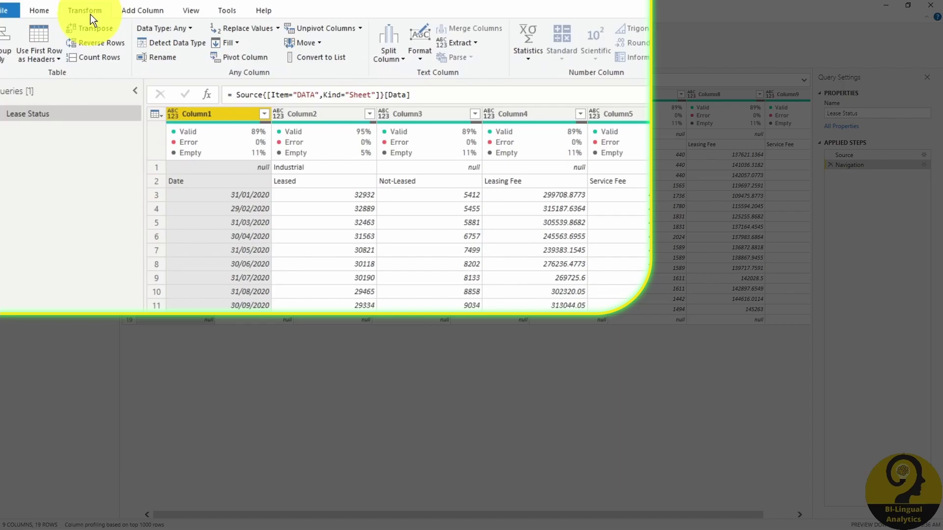
left_click(91, 26)
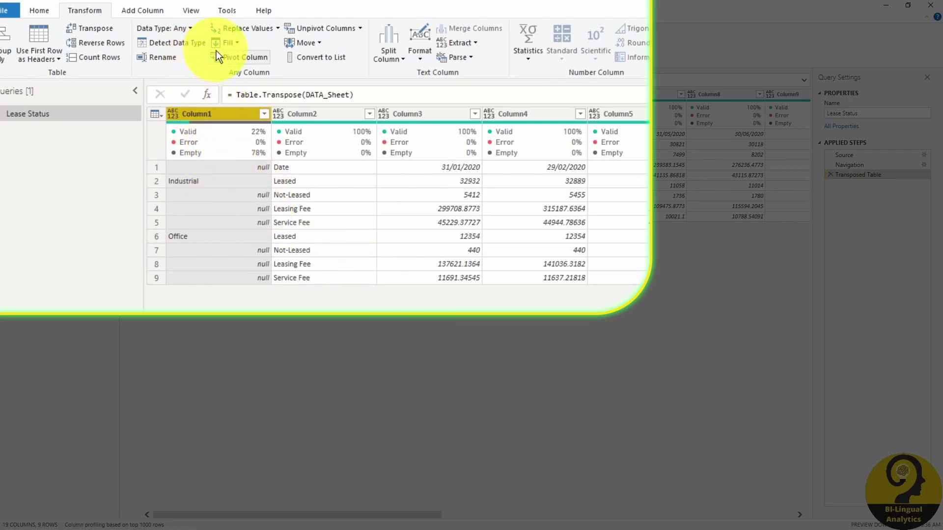
Fill Column1 down through its empty cells and promote the first row to headers.
left_click(234, 44)
left_click(237, 57)
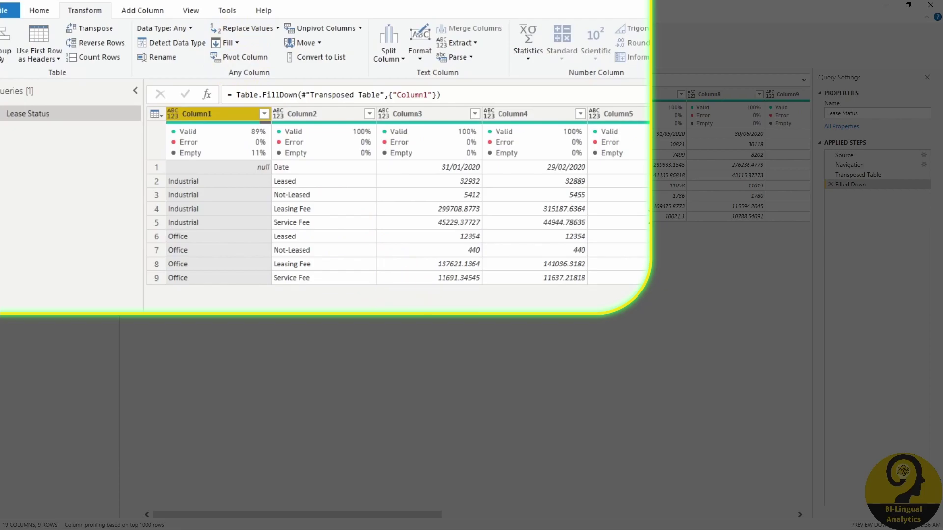
left_click(160, 117)
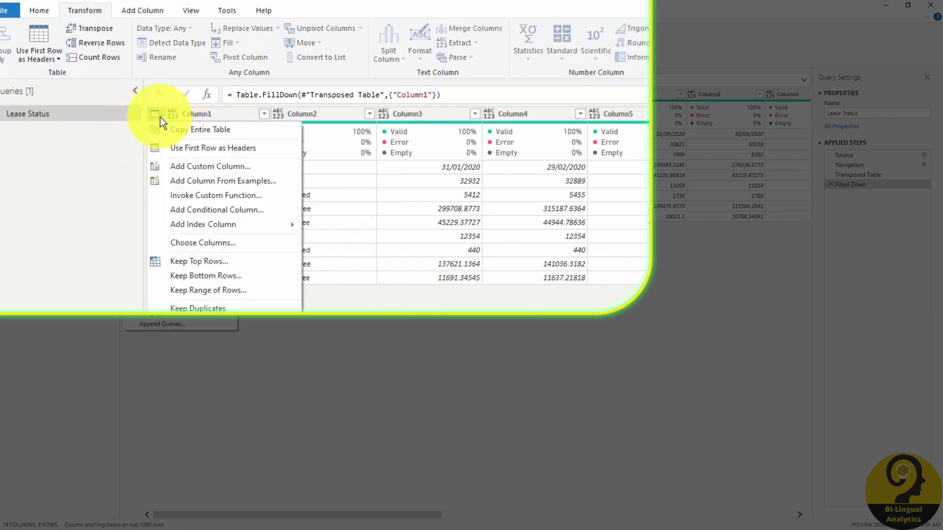
left_click(243, 148)
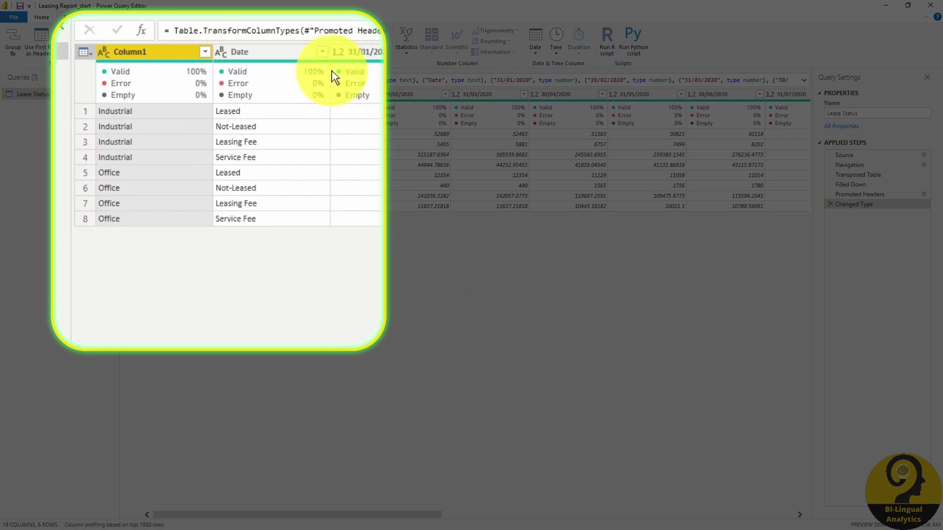
Filter the Date column to keep only the Leased and Not-Leased rows.
left_click(322, 51)
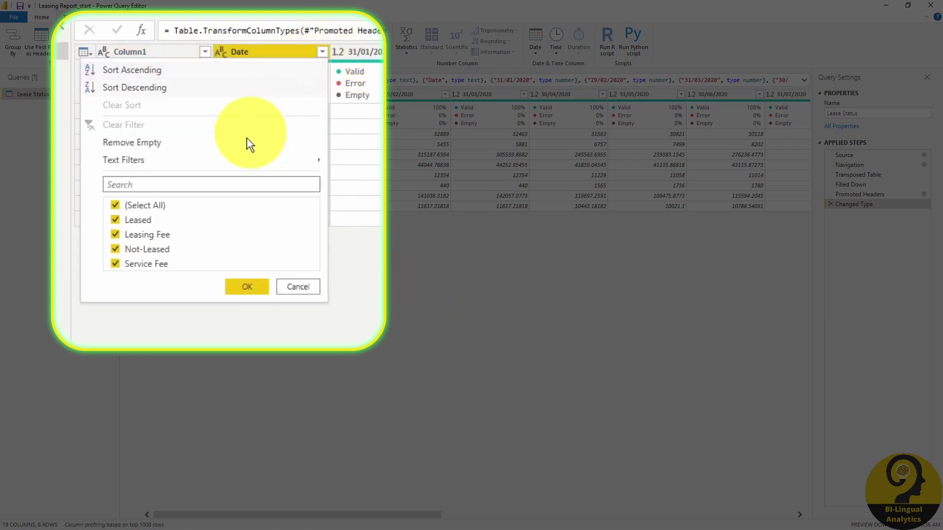
left_click(147, 263)
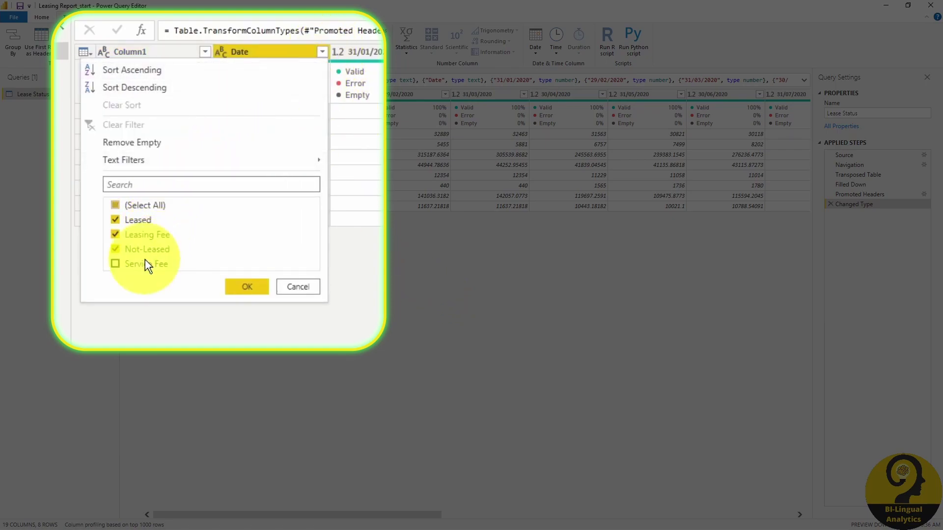
left_click(137, 235)
left_click(240, 287)
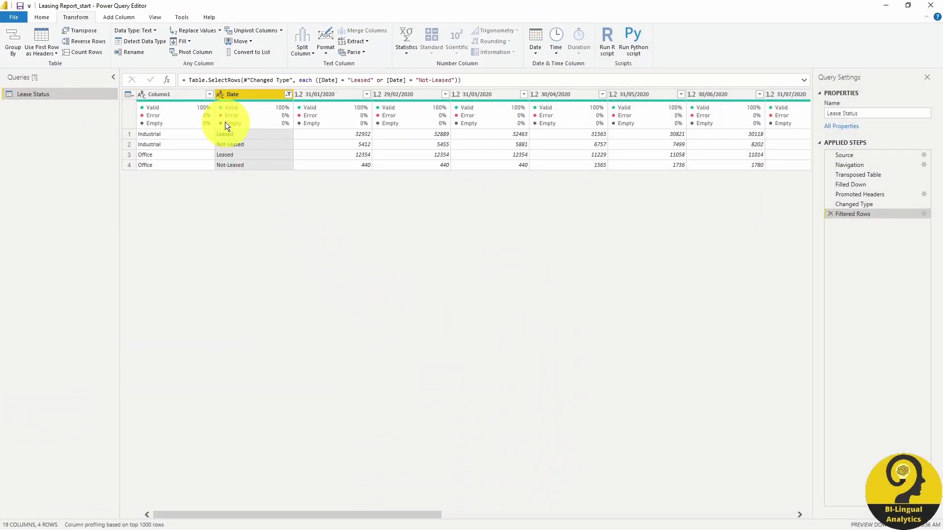
Unpivot all columns other than Column1 and Date.
left_click(181, 94, "ctrl")
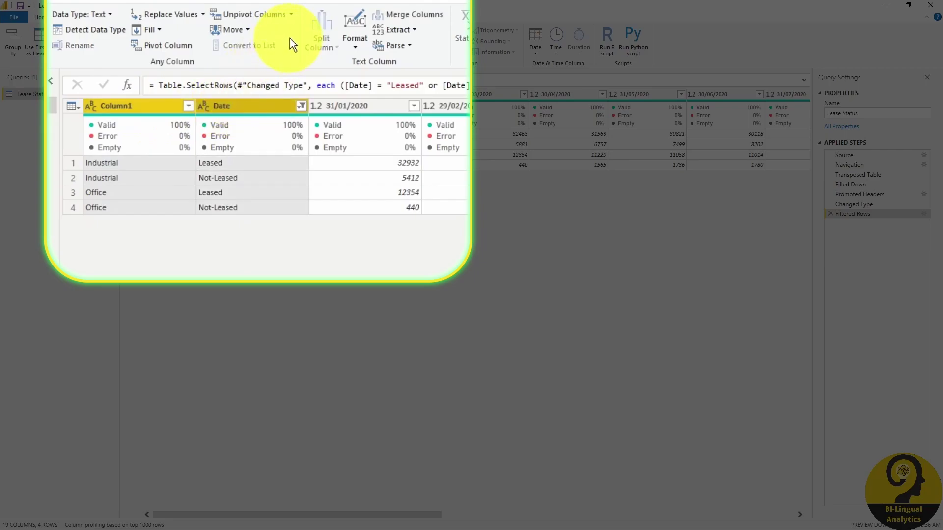
left_click(290, 14)
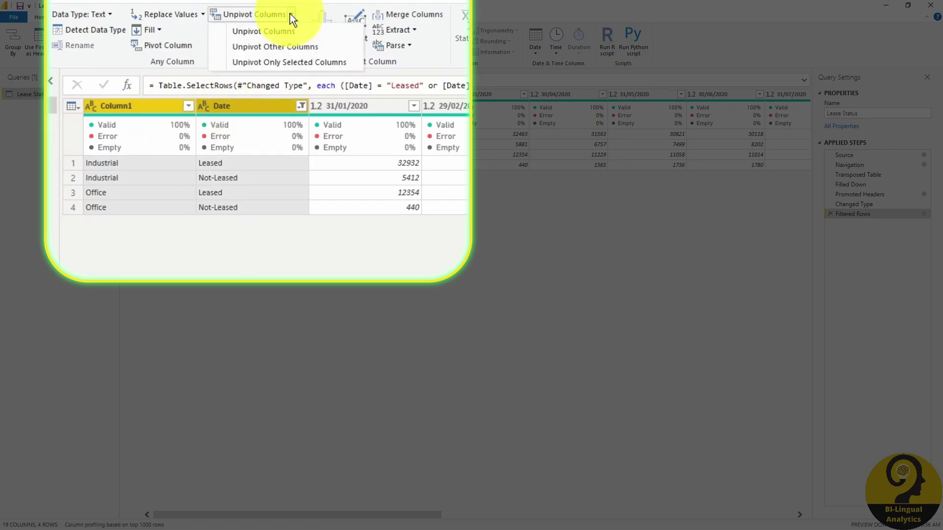
left_click(299, 45)
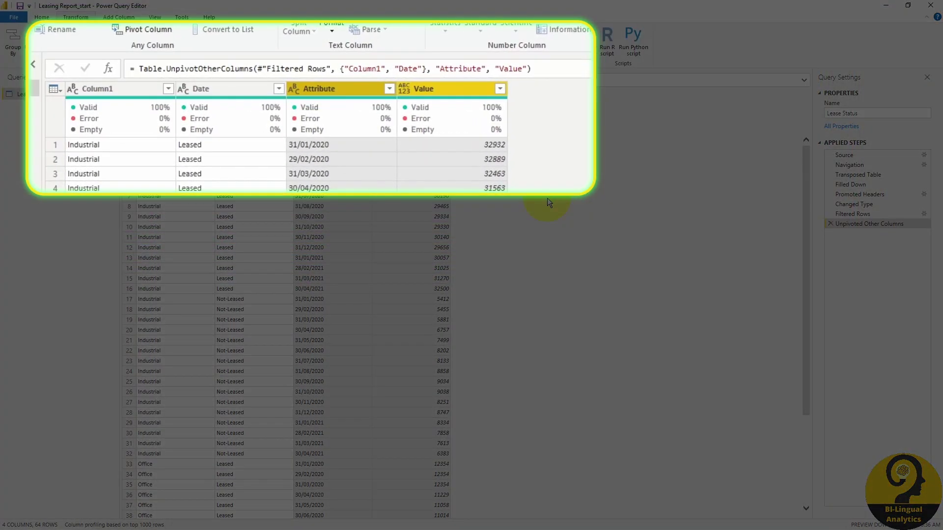
Rename the Column1, Date, Attribute and Value columns as Location, Status, Date and sqm.
double_click(170, 92)
type("Location")
key("Return")
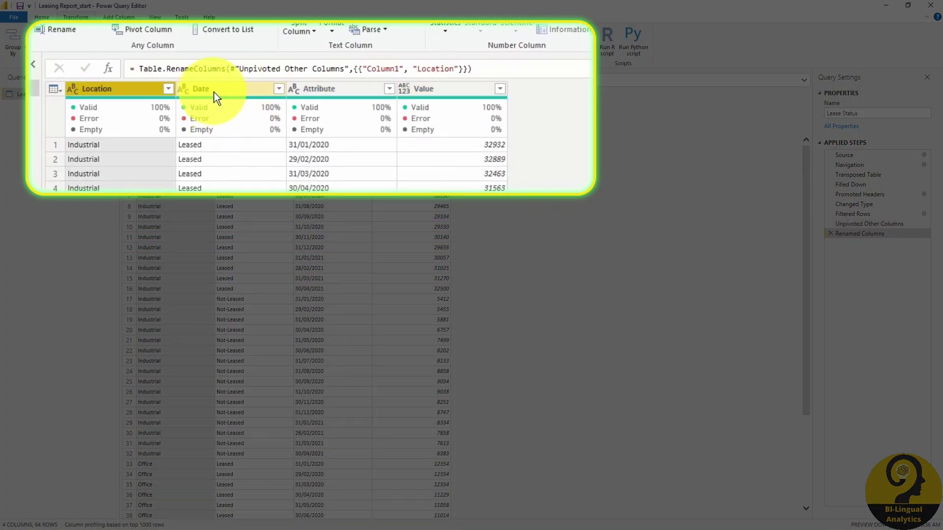
double_click(208, 89)
type("Status")
key("Return")
double_click(334, 89)
type("Date")
key("Return")
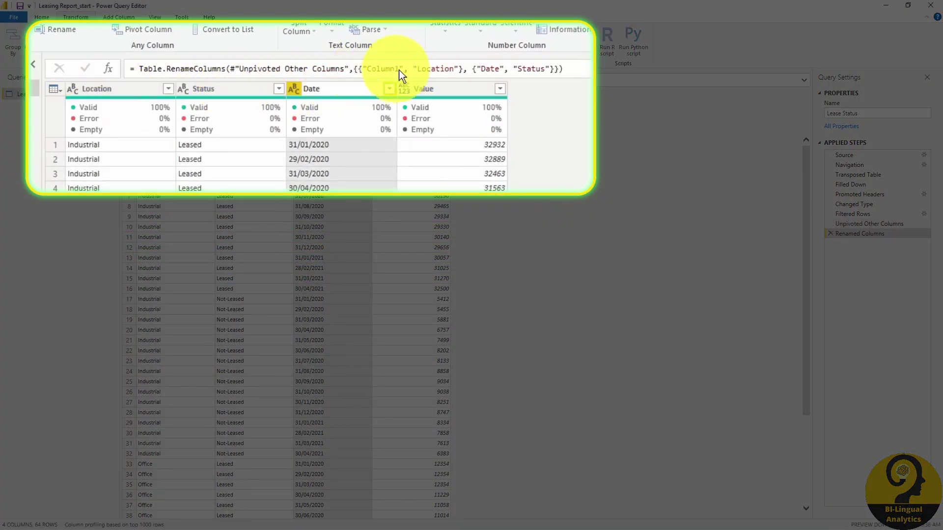
double_click(429, 89)
type("Sqm")
key("Return")
Set the sqm column's data type to Decimal Number and the Date column's to Date.
left_click(404, 88)
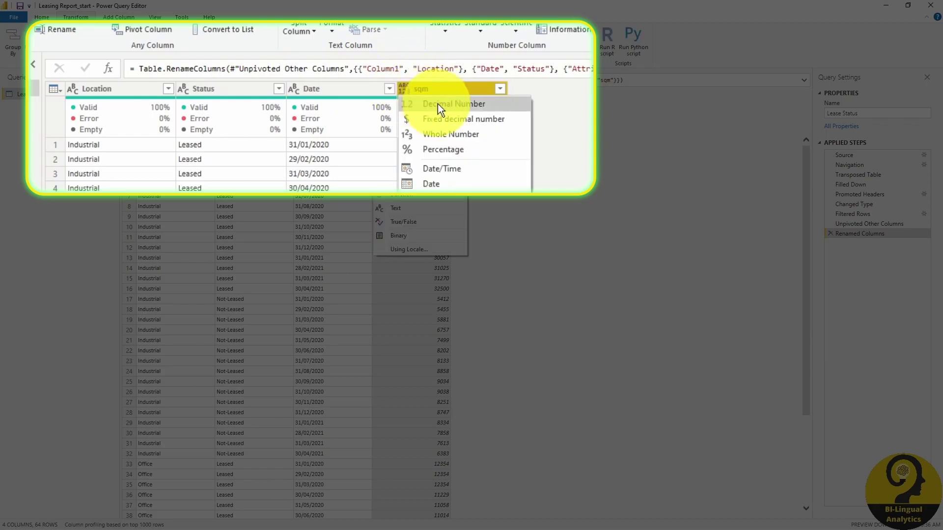
left_click(431, 102)
left_click(293, 89)
left_click(324, 186)
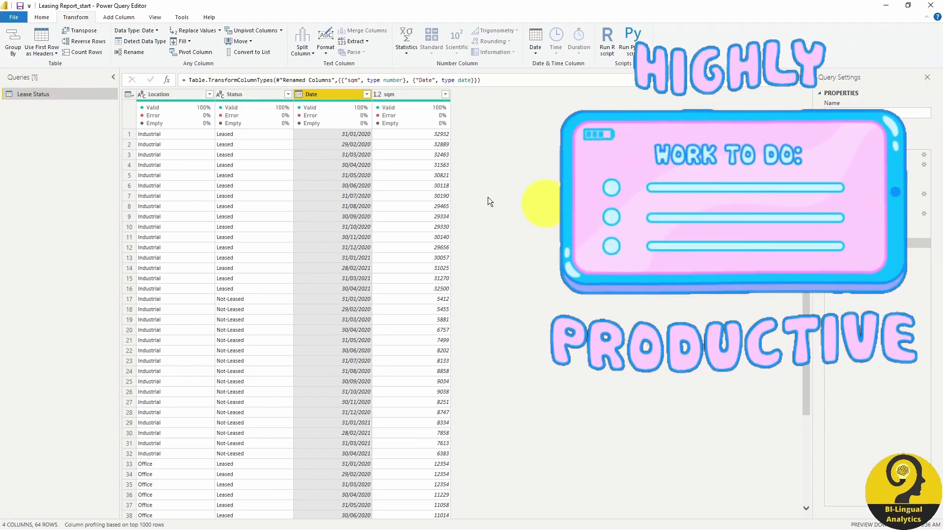
Duplicate the Lease Status query and change the copy's Filtered Rows step to keep only Leasing Fee and Service Fee.
right_click(40, 95)
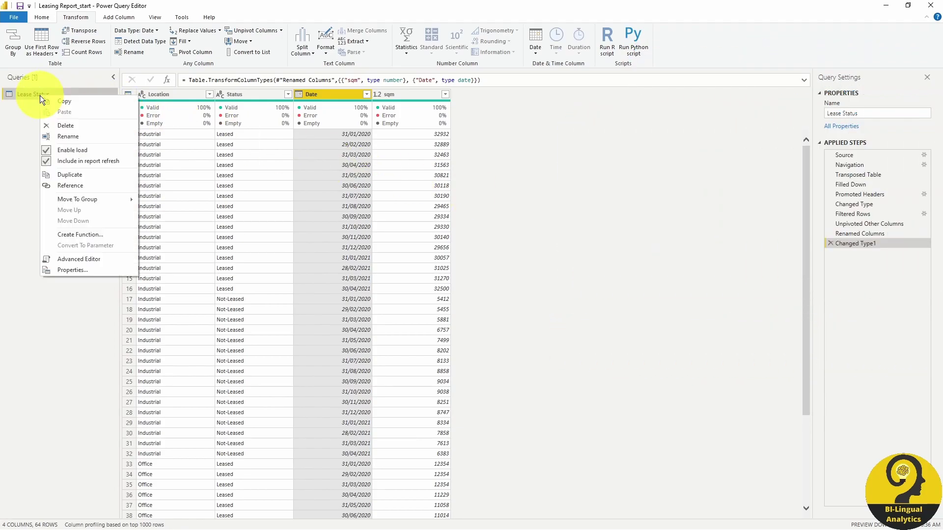
left_click(96, 176)
left_click(883, 214)
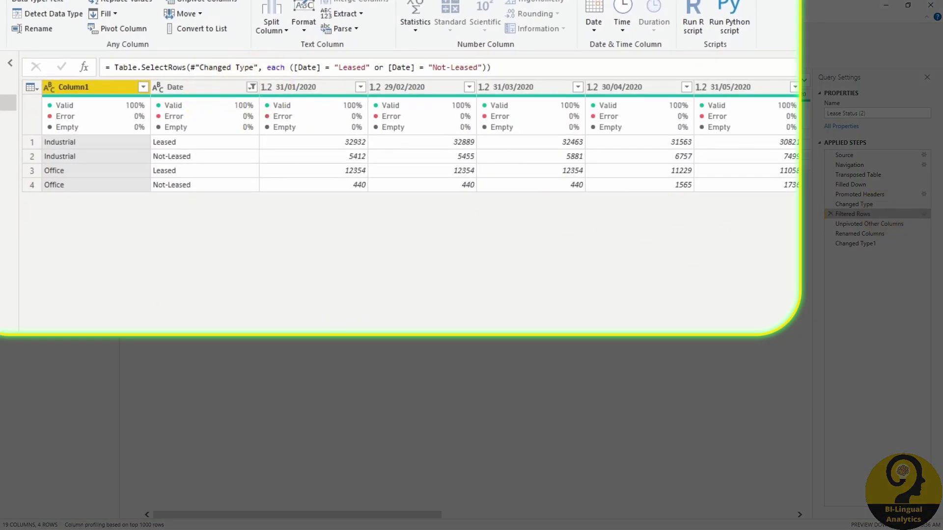
left_click(289, 94)
left_click(79, 244)
left_click(89, 257)
left_click(89, 270)
left_click(88, 284)
left_click(182, 304)
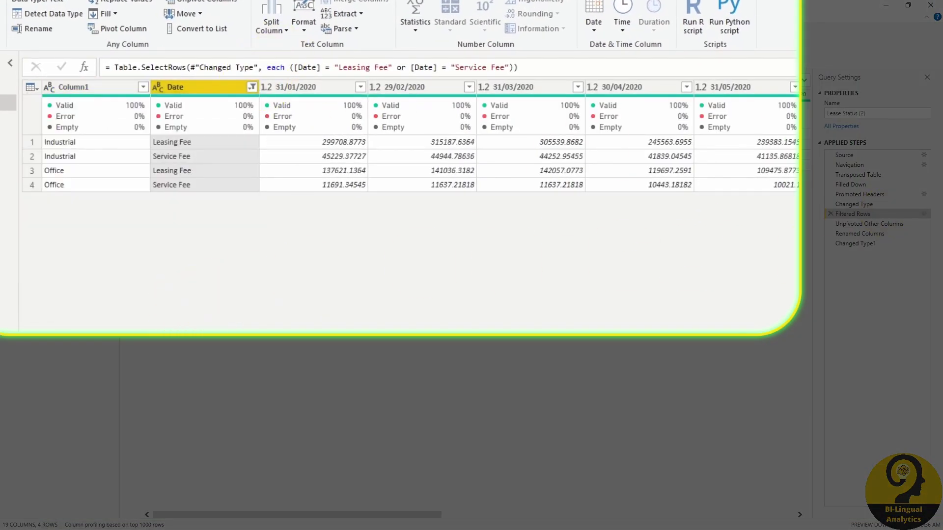
Edit the duplicate's Renamed Columns step so the new column names are Fee Type instead of Status and Fee instead of sqm.
left_click(875, 225)
left_click(879, 234)
left_click(864, 244)
left_click(837, 233)
double_click(203, 89)
left_click(501, 68)
double_click(499, 67)
type("Fee Type")
double_click(697, 67)
type("Fee")
key("Return")
Replace the duplicate's last Changed Type step by setting Fee to Fixed decimal number and Date to Date.
left_click(844, 244)
left_click(830, 244)
left_click(375, 87)
left_click(422, 119)
left_click(266, 87)
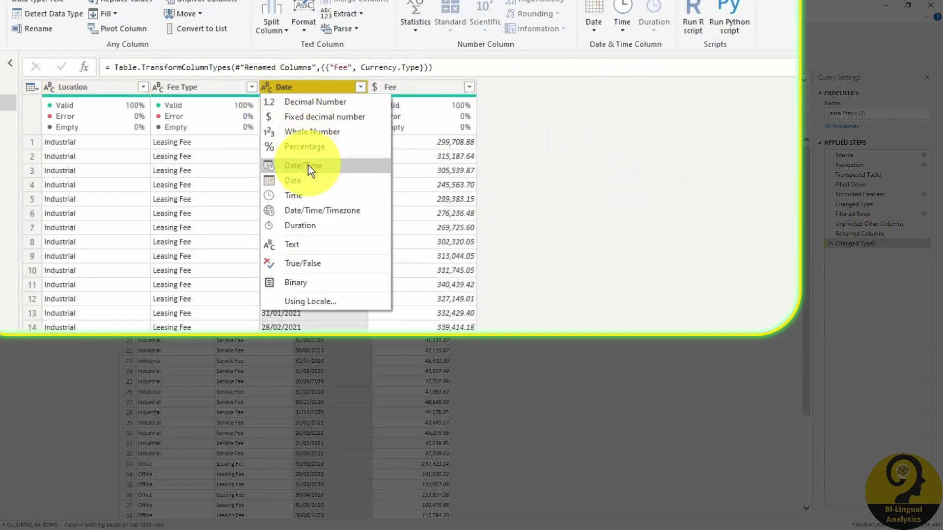
left_click(302, 179)
Rename the duplicated query as Income and load both queries into the report with Close & Apply.
left_click_drag(866, 113, 820, 113)
type("Income")
key("Return")
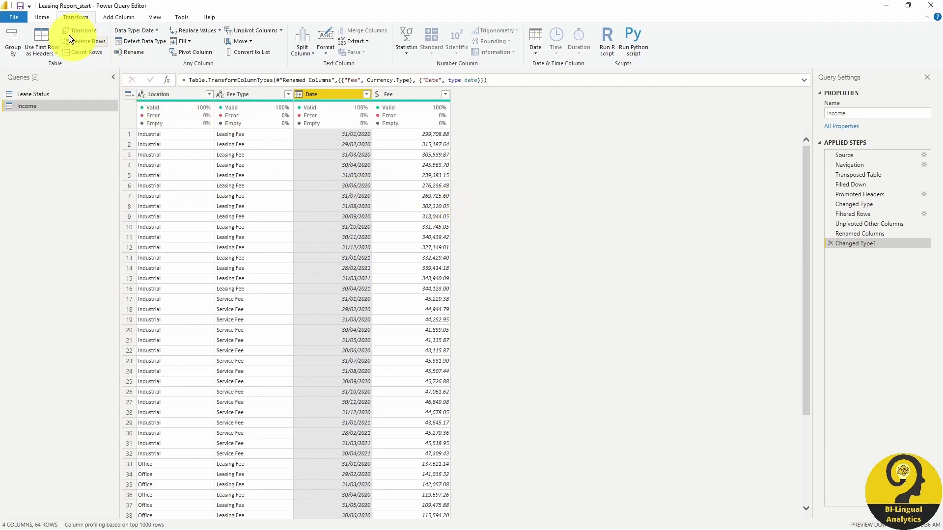
left_click(41, 17)
left_click(19, 31)
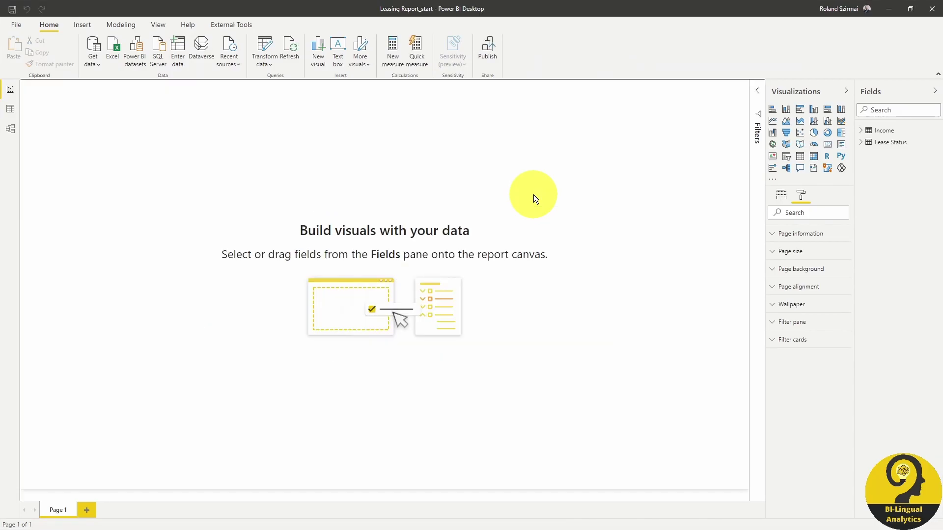
Create a calculated Dates table using CALENDAR from MIN(Income[Date]) to MAX(Income[Date]), with day, month, quarter and year columns.
left_click(861, 130)
left_click(841, 166)
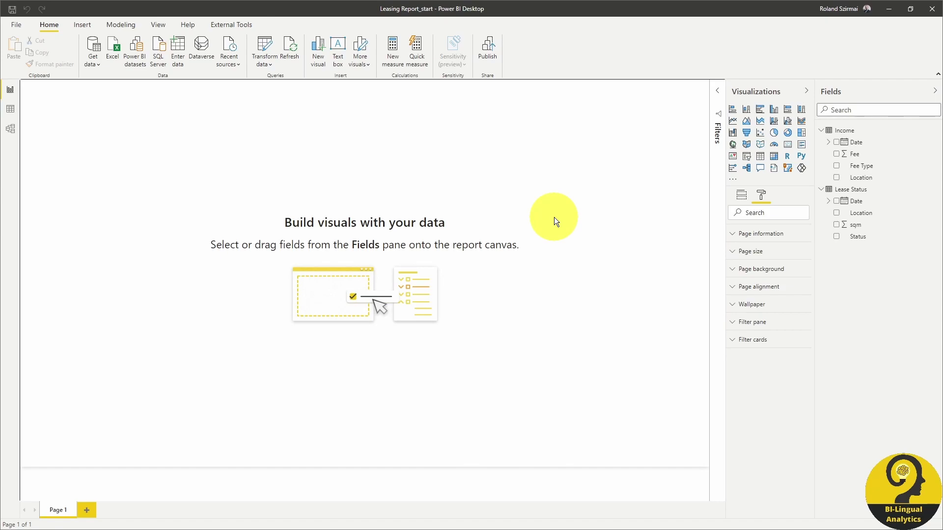
left_click(120, 25)
left_click(126, 53)
type("Dates = VAR BaseCalendar =     CALENDAR ( MIN(Income[Date]), MAX(Income[Date]))   //If generating between specific dates or use min/max of a table.column  RETURN     GENERATE (         BaseCalendar,         VAR FiscalFirstMonthYear = 7  //Set 1st month of fiscal year         VAR BaseDate = [Date]         VAR YearDate = YEAR ( BaseDate )         VAR MonthNumber = MONTH ( BaseDate )         VAR MonthID = YearDate * 12 + MonthNumber-1         VAR QuarterID = ROUNDUP (MONTH(BaseDate)/3,0)         VAR CalendarQuarter = \"Q\" & QuarterID          RETURN ROW (             \"Day\", FORMAT (BaseDate, \"DDDD\"),             \"Year\", YearDate,             \"Month Number\", MonthNumber,             \"Month\", FORMAT ( BaseDate, \"mmmm\" ),             \"Mth\", FORMAT ( BaseDate, \"mmm\" ),             \"Month ID\", MonthID,             \"Year Month\", FORMAT ( BaseDate, \"mmm-yyyy\" ),             \"Quarter ID\", QuarterID,             \"Calendar Quarter\", CalendarQuarter         )     )")
scroll(253, 163, "up", 2)
key("Return")
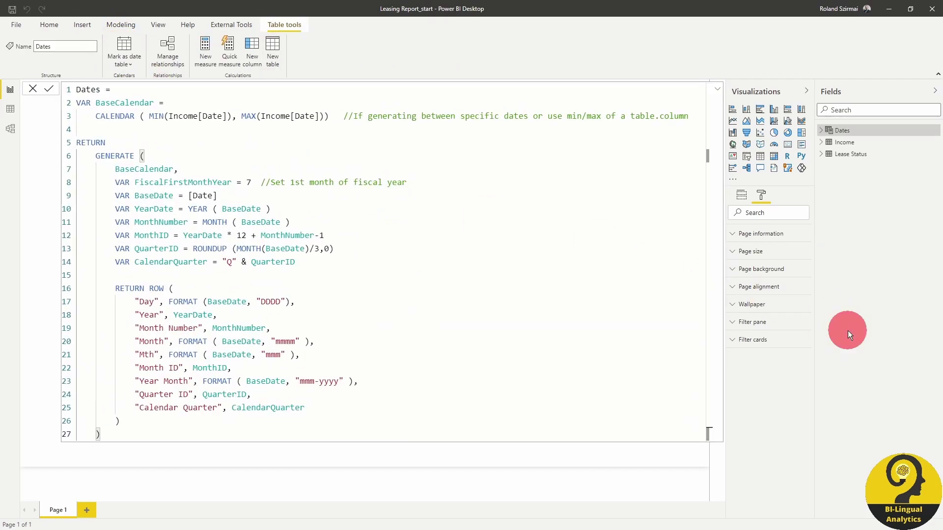
Mark the Dates table as a date table, using Date as its date column.
left_click(853, 202)
right_click(841, 130)
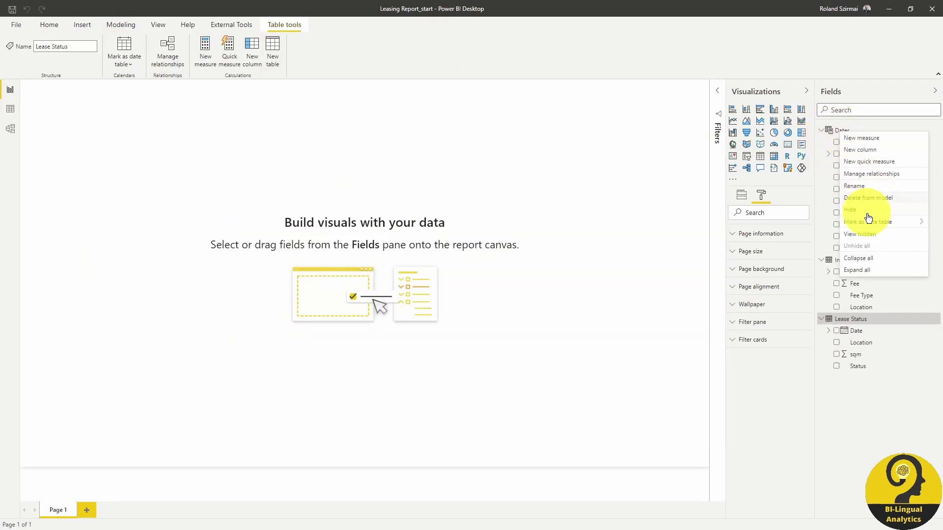
left_click(825, 225)
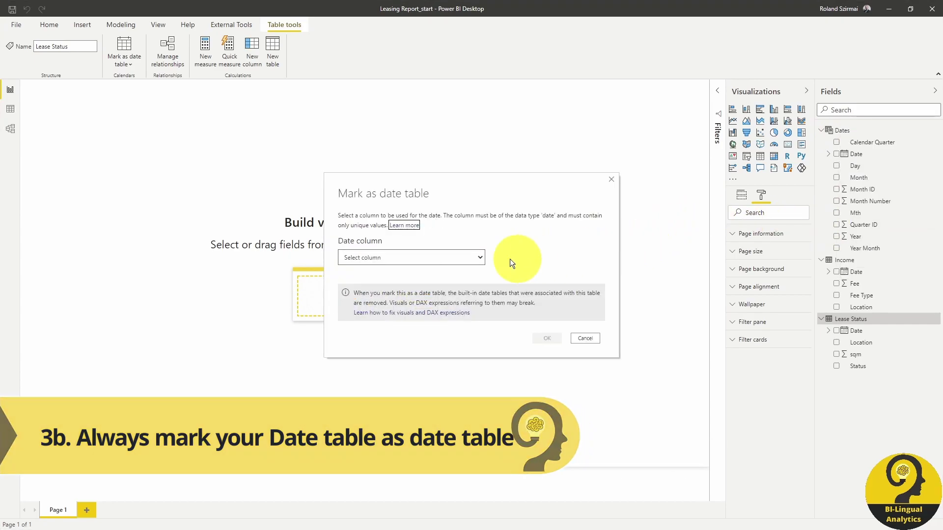
left_click(455, 258)
left_click(448, 277)
left_click(544, 337)
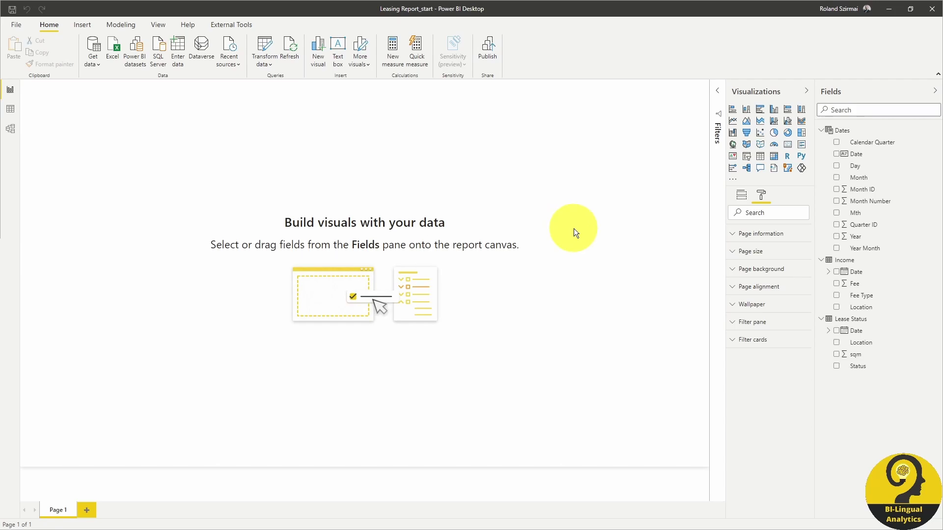
Add the Income measures Total Fee = SUM(Income[Fee]) and YTD Fee = CALCULATE([Total Fee], DATESYTD(Dates[Date])).
right_click(844, 260)
left_click(852, 270)
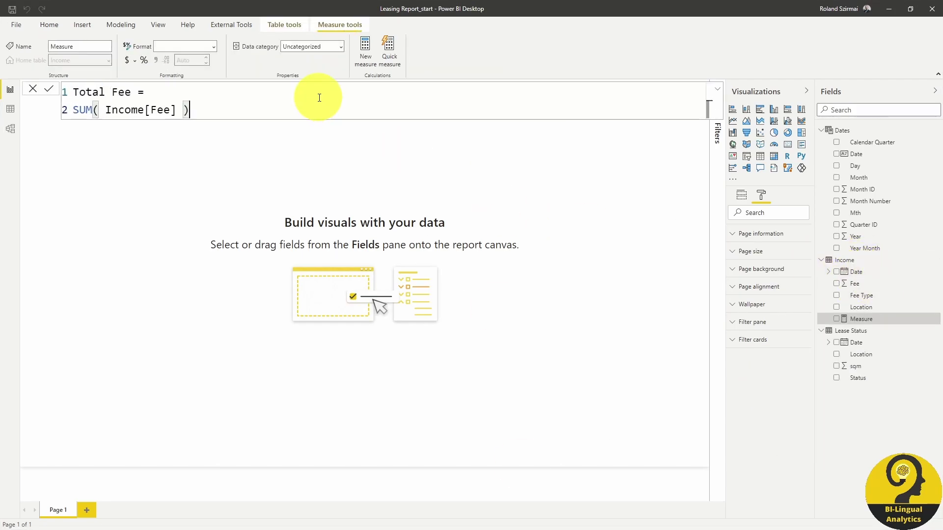
key("Return")
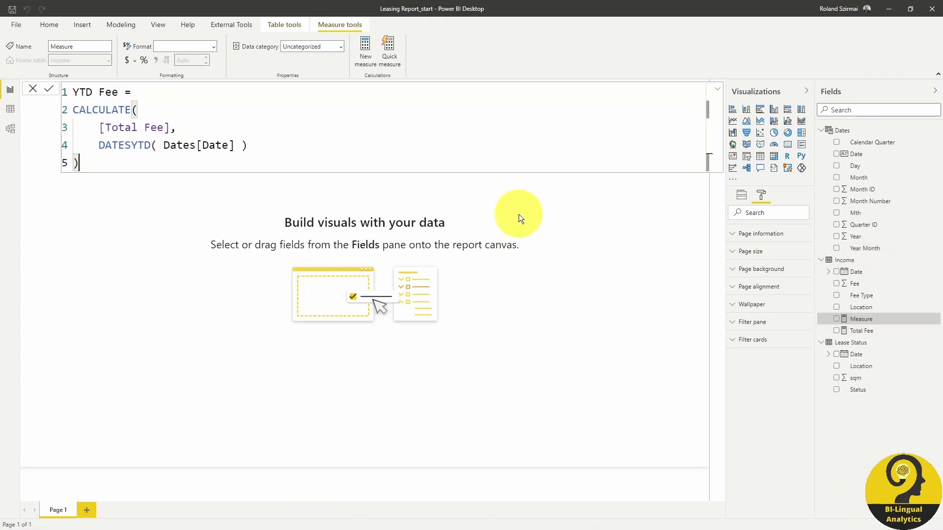
key("Return")
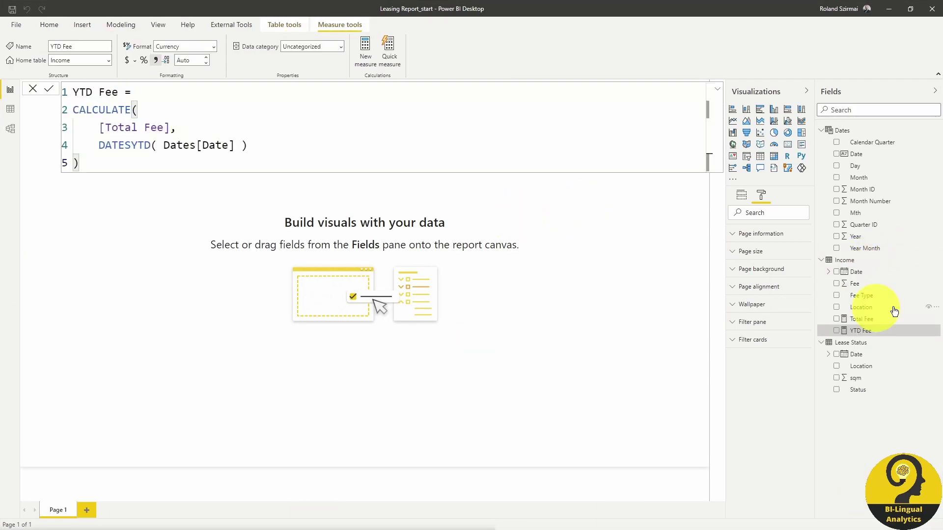
Add the Income measure LY YTD Fee = CALCULATE([YTD Fee], SAMEPERIODLASTYEAR(Dates[Date])).
right_click(845, 263)
left_click(850, 273)
key("Return")
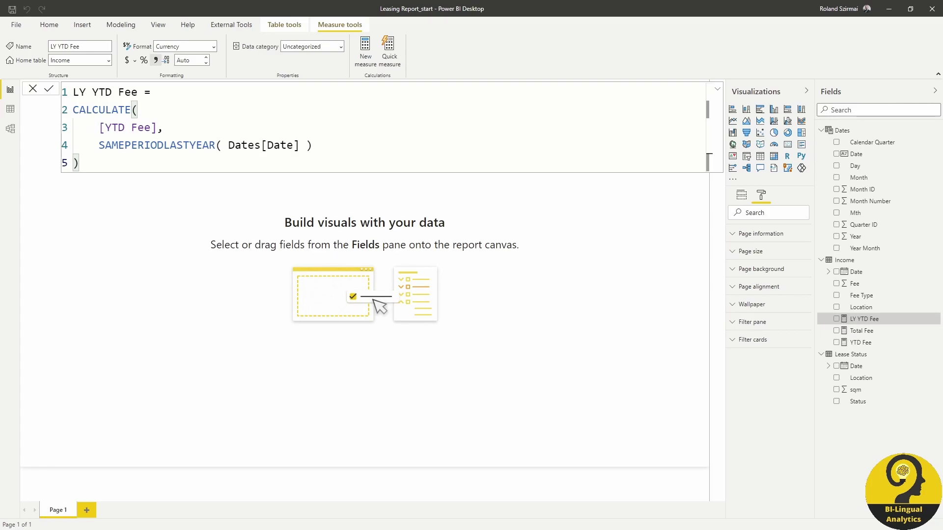
Add the Income measures YTD Fee Chg% = DIVIDE([YTD Fee], [LY YTD Fee]) - 1 and Monthly Fee = CALCULATE([Total Fee], DATESMTD(Dates[Date])).
right_click(847, 262)
left_click(810, 269)
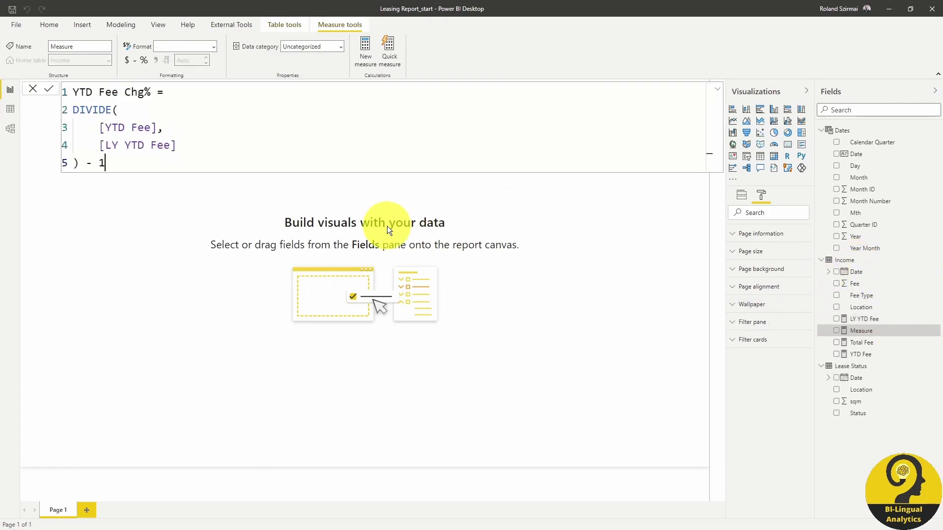
key("Return")
right_click(855, 264)
left_click(857, 273)
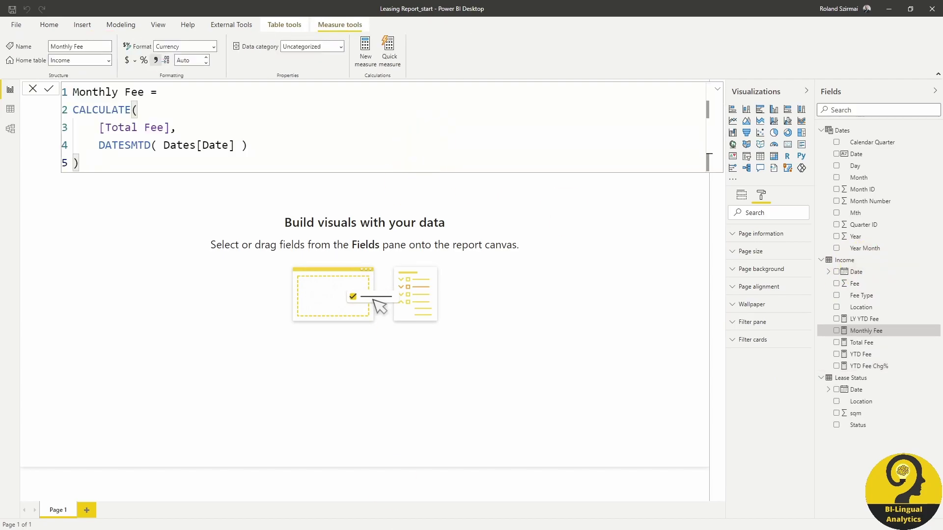
Add the Income measures LY Monthly Fee, using SAMEPERIODLASTYEAR(Dates[Date]), and Monthly Fee Chg%, blank unless LY Monthly Fee exceeds 0.
right_click(845, 261)
left_click(852, 272)
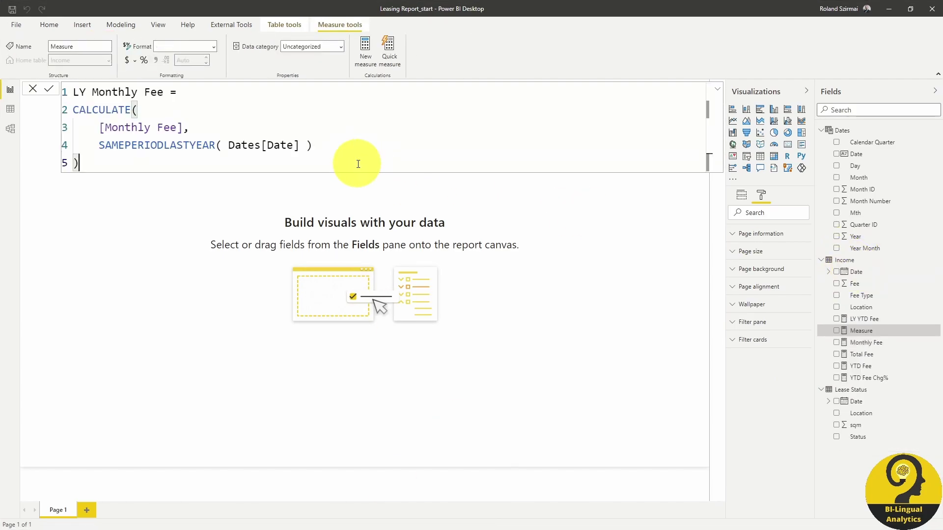
key("Return")
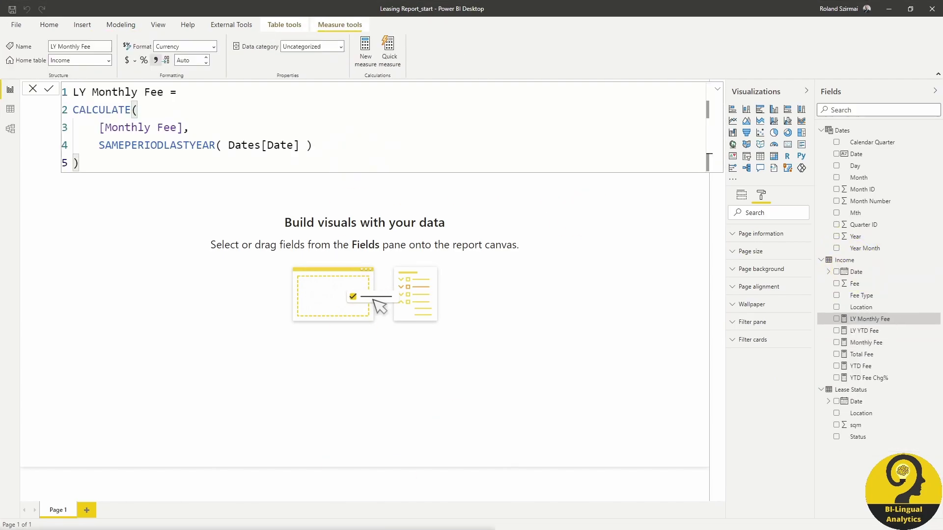
right_click(845, 261)
left_click(852, 272)
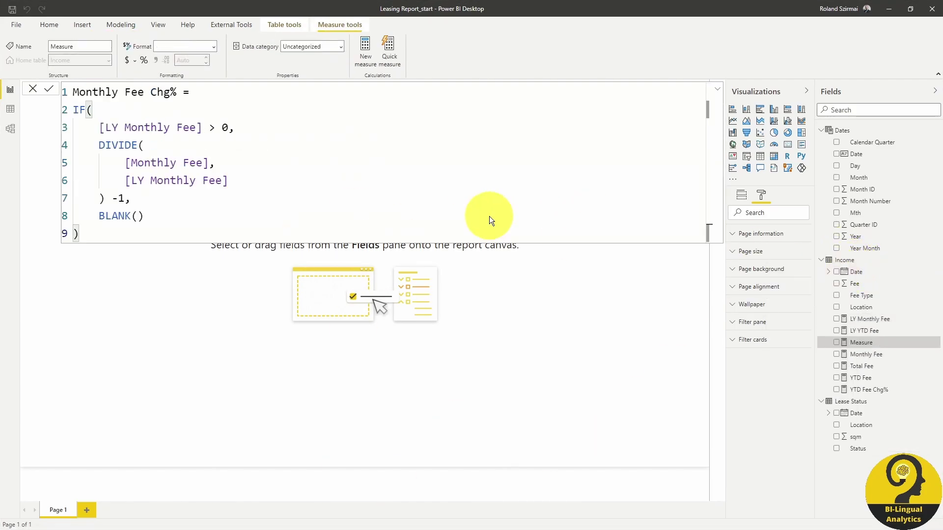
left_click(623, 311)
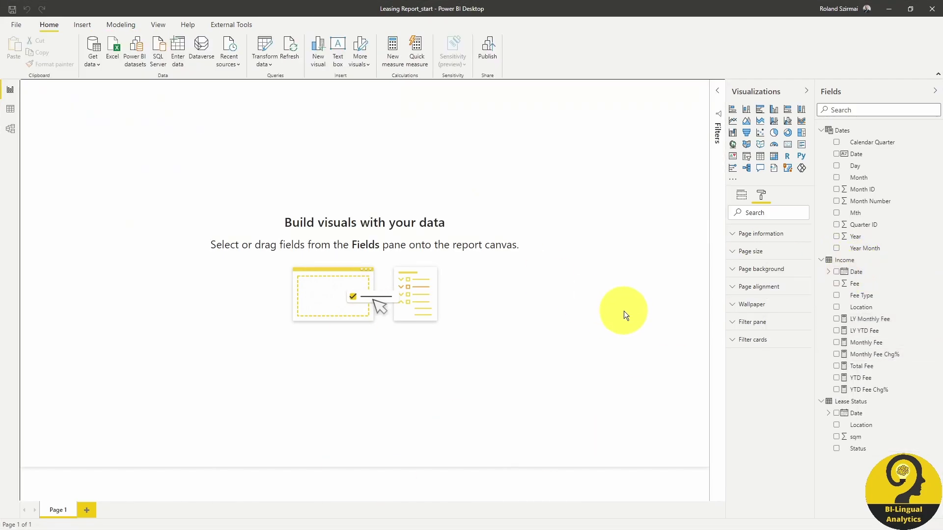
Add the Lease Status measure Total SqM = SUM('Lease Status'[sqm]).
left_click(821, 130)
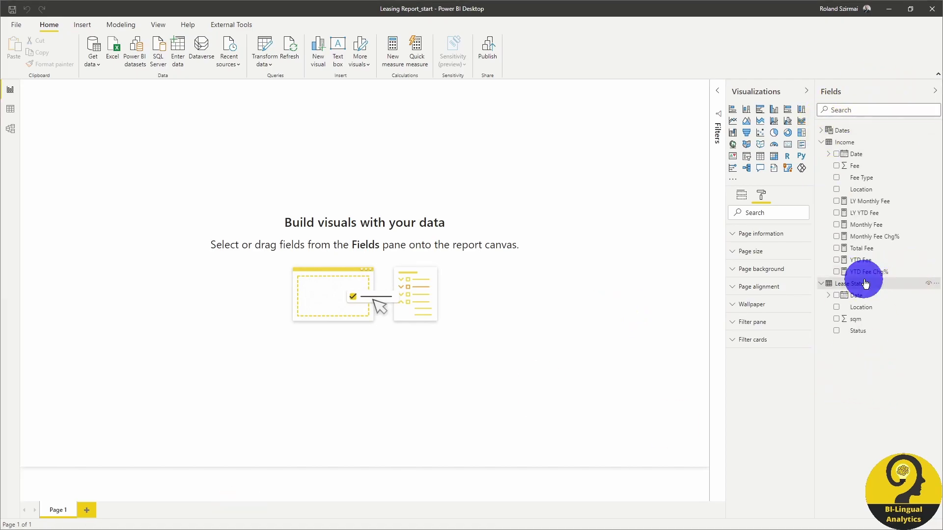
right_click(851, 283)
left_click(857, 294)
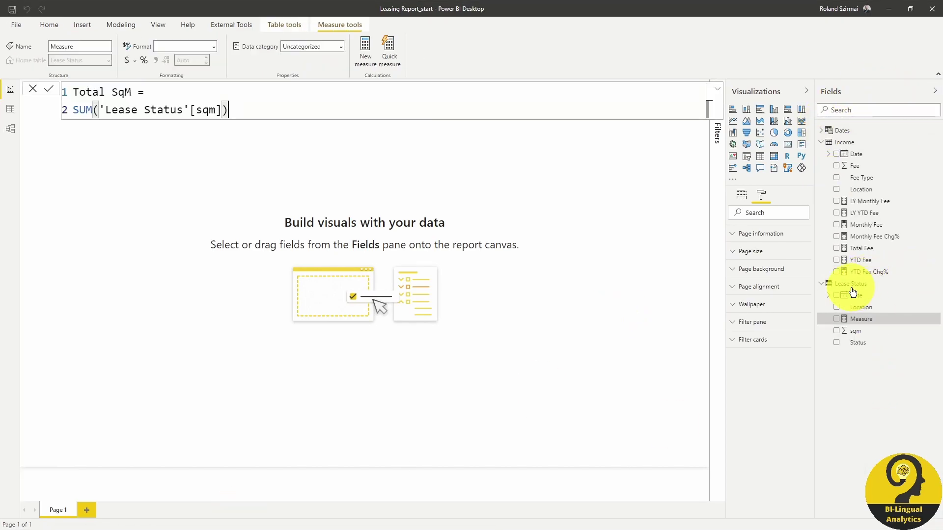
key("Return")
Add the Lease Status measures Leased, Leased Rate, MTD Leased, LY MTD Leased and Monthly Leased Chg%.
right_click(850, 283)
left_click(857, 294)
left_click(524, 480)
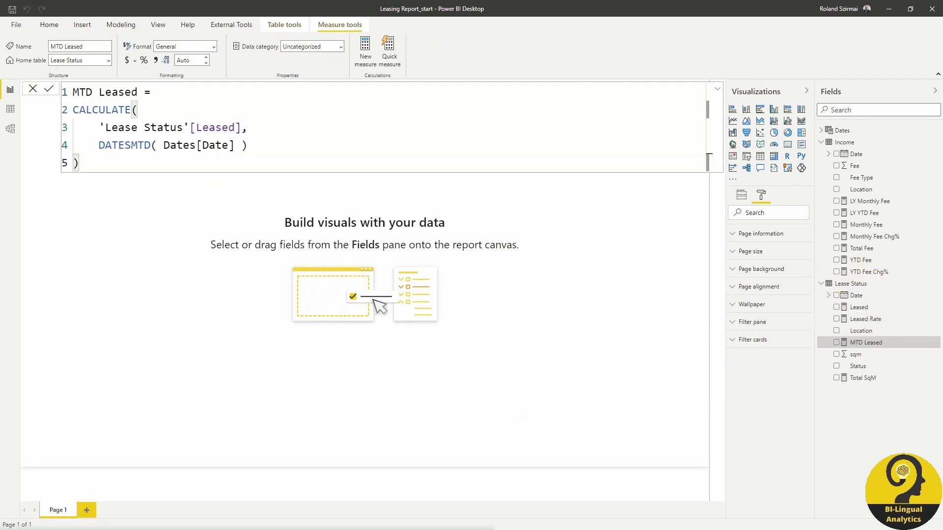
right_click(864, 284)
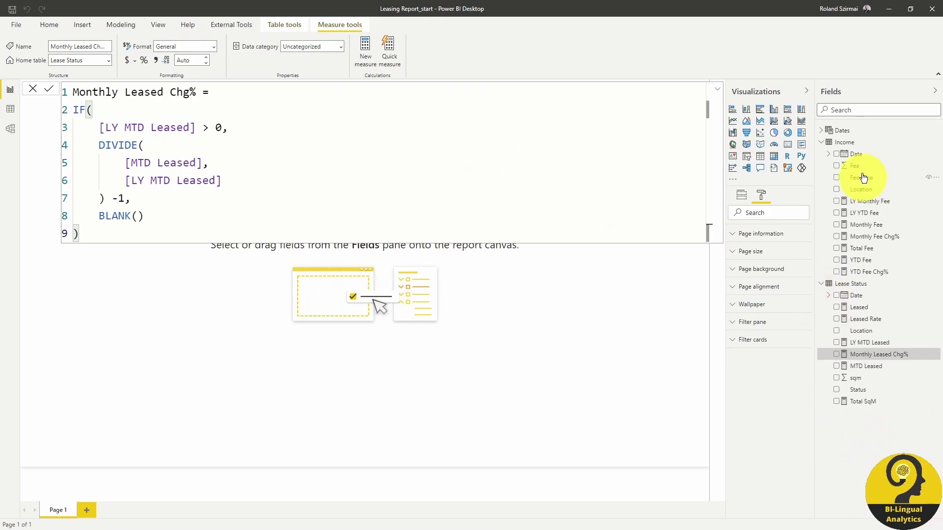
left_click(845, 142)
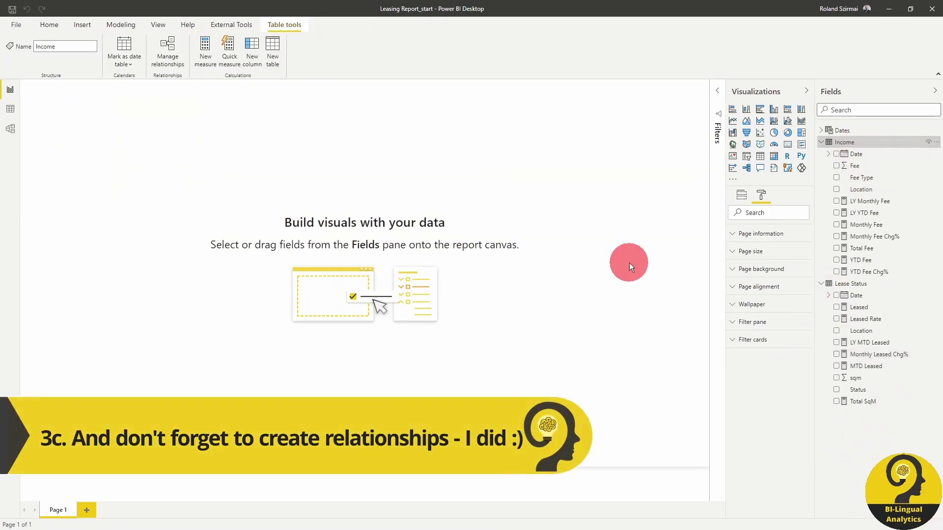
Relate the Dates table to the Income and Lease Status tables through their Date columns.
left_click(10, 129)
left_click_drag(284, 157, 105, 262)
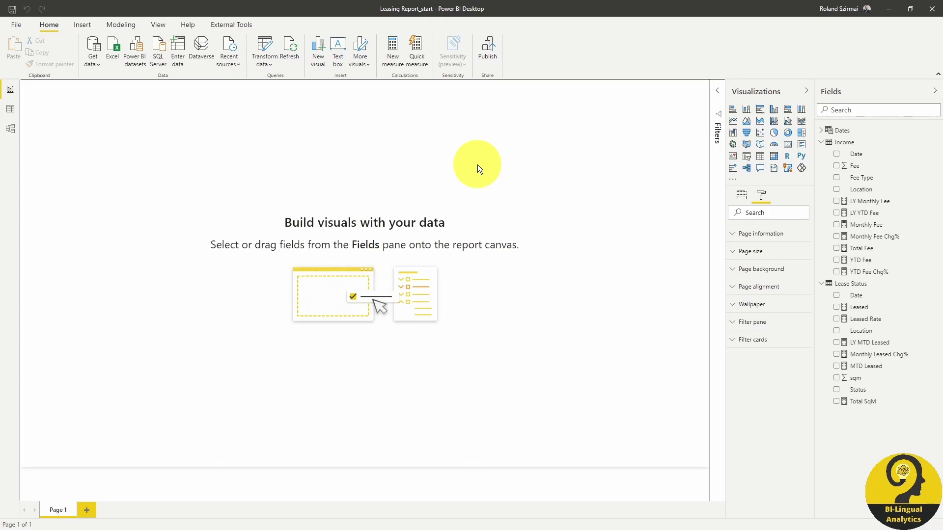
Set Office Space BG.png as the page background image with its image fit set to Fit.
left_click(783, 269)
left_click(773, 371)
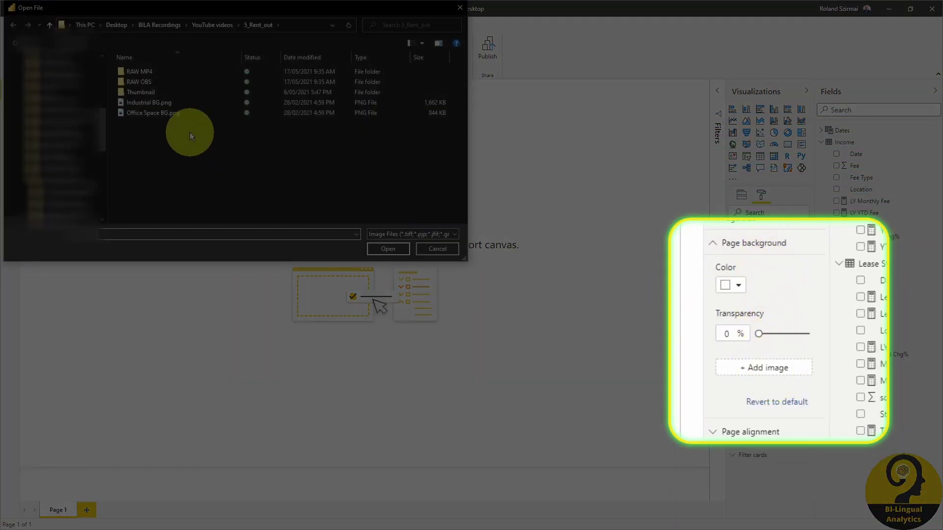
double_click(164, 114)
left_click(766, 406)
left_click(764, 425)
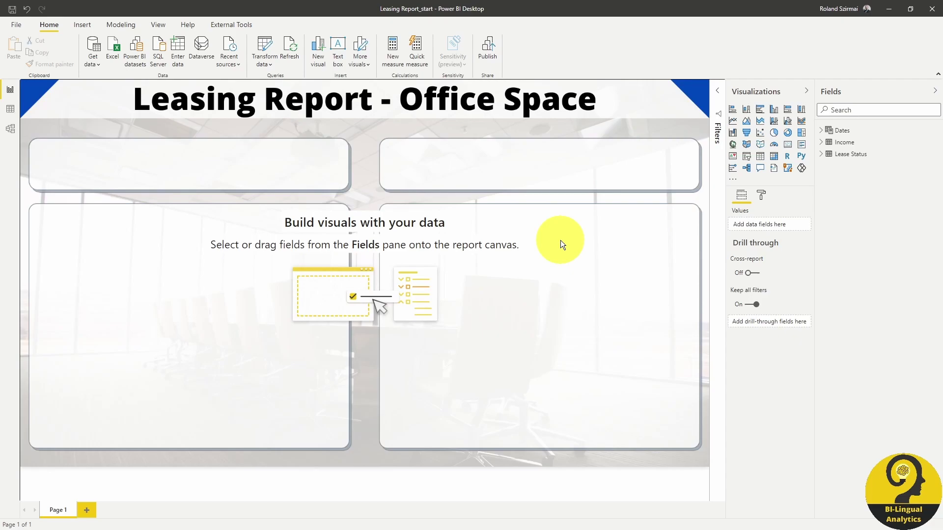
Add an area chart of Leased Rate by Year and Mth, filling the large panel under the leasing cards area.
left_click(746, 120)
left_click_drag(61, 128, 87, 250)
left_click_drag(177, 352, 348, 446)
left_click(821, 130)
left_click(835, 236)
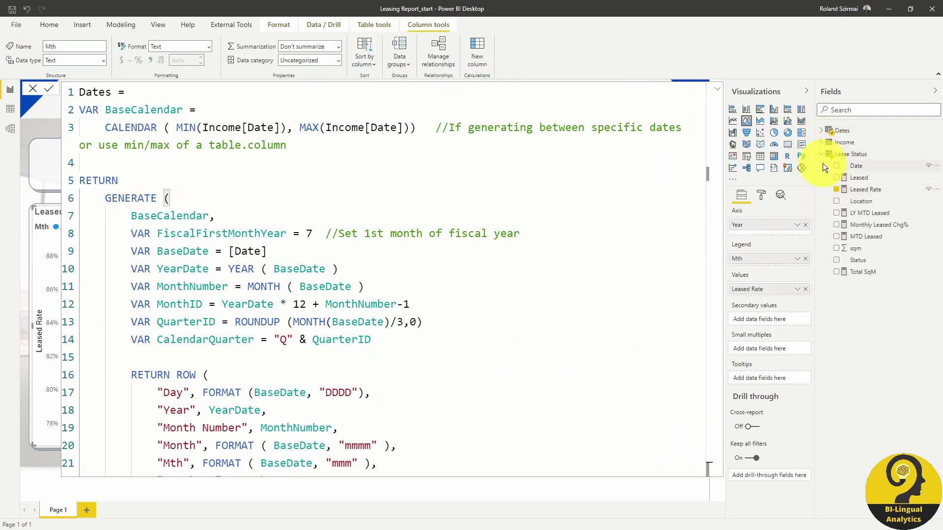
left_click(823, 156)
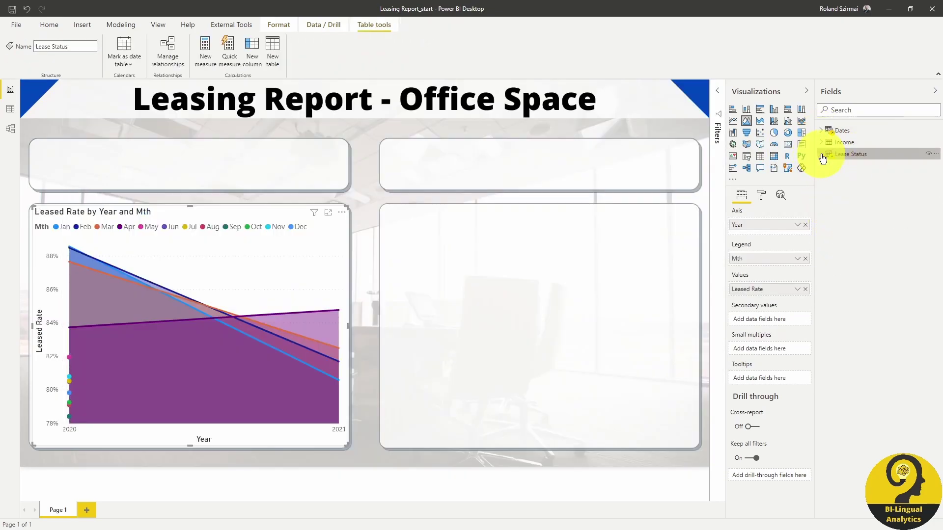
Move Mth from the area chart's legend to its axis below Year, and turn on stepped lines.
left_click_drag(773, 264, 774, 229)
left_click(761, 195)
left_click(762, 211)
type("stepped")
left_click(766, 259)
left_click(372, 196)
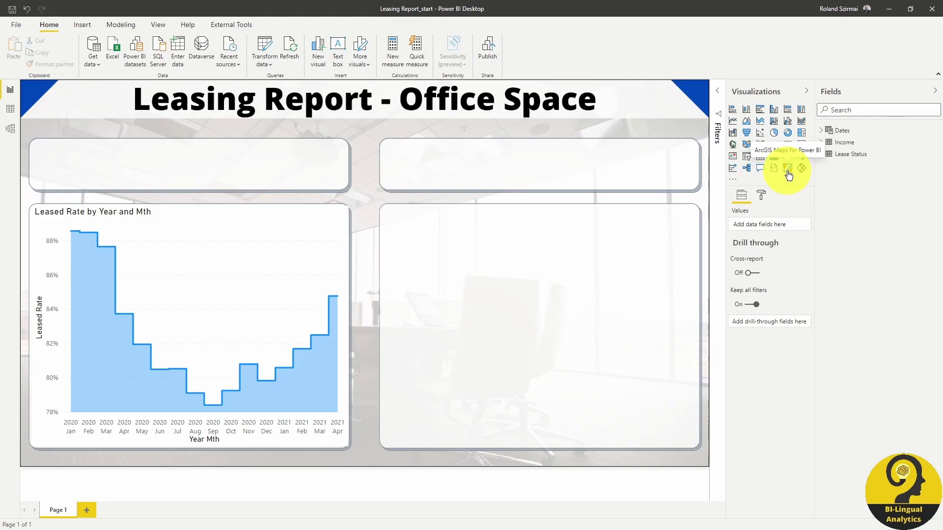
Add a line and clustered column chart filling the empty large panel, with Month from Dates as its shared axis.
left_click(791, 121)
left_click_drag(347, 123, 531, 261)
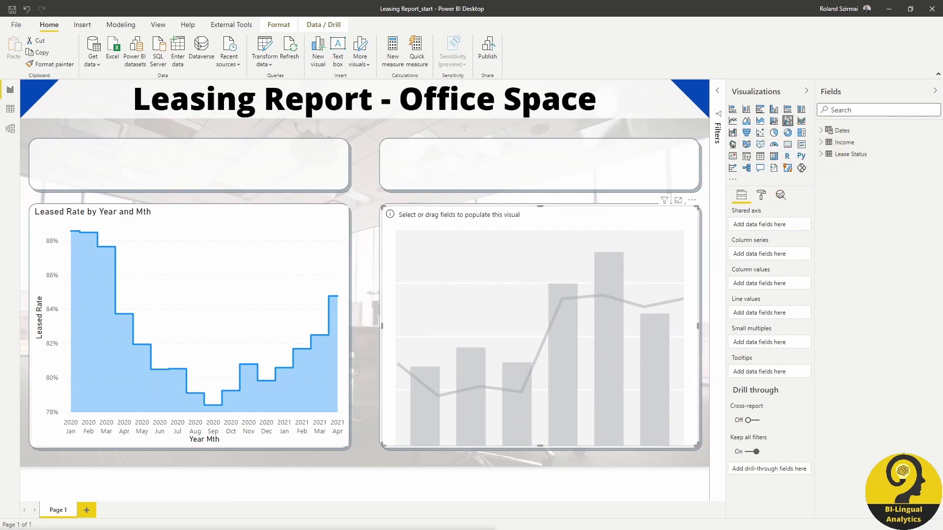
left_click(822, 130)
left_click(829, 177)
left_click(822, 130)
Add LY Monthly Fee and Monthly Fee from Income as the combo chart's column values.
left_click(822, 142)
left_click(836, 201)
left_click(836, 224)
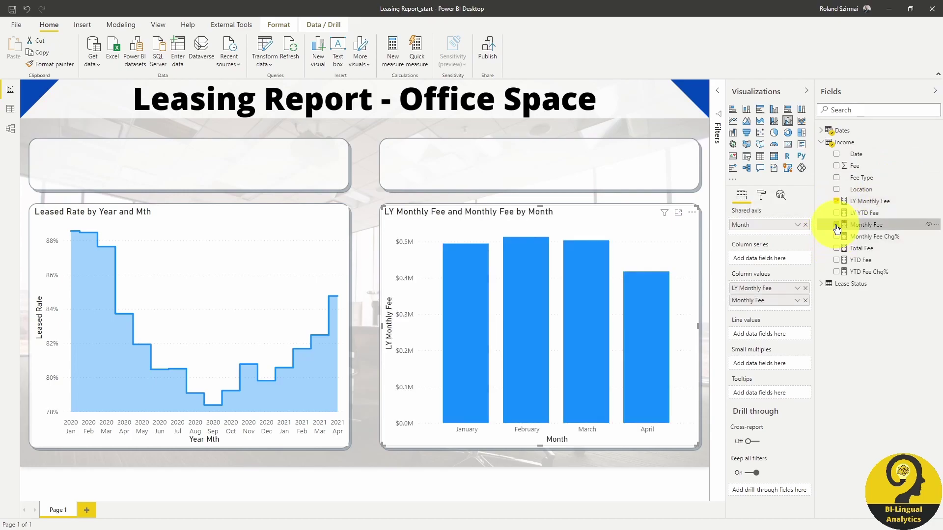
left_click(822, 142)
left_click(615, 219)
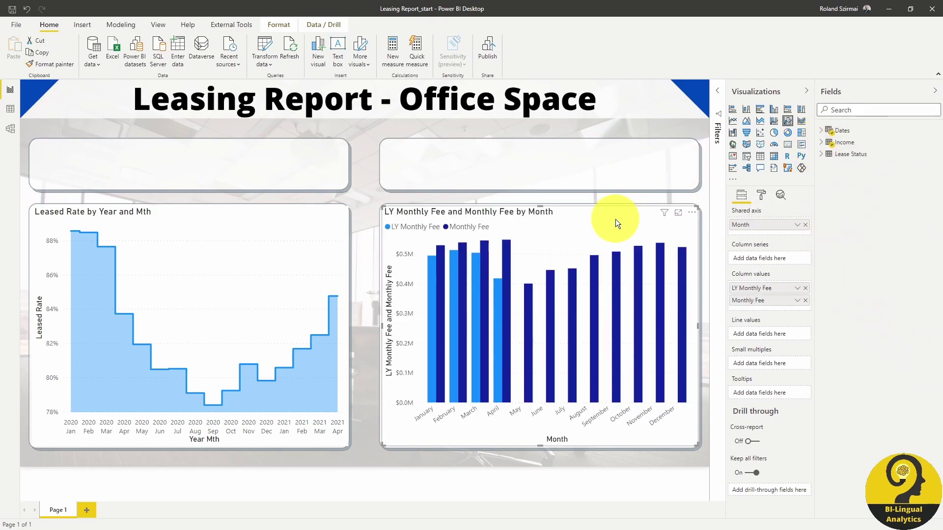
Add Monthly Fee Chg% as the combo chart's line value.
left_click(822, 142)
left_click_drag(873, 236, 782, 332)
left_click(821, 142)
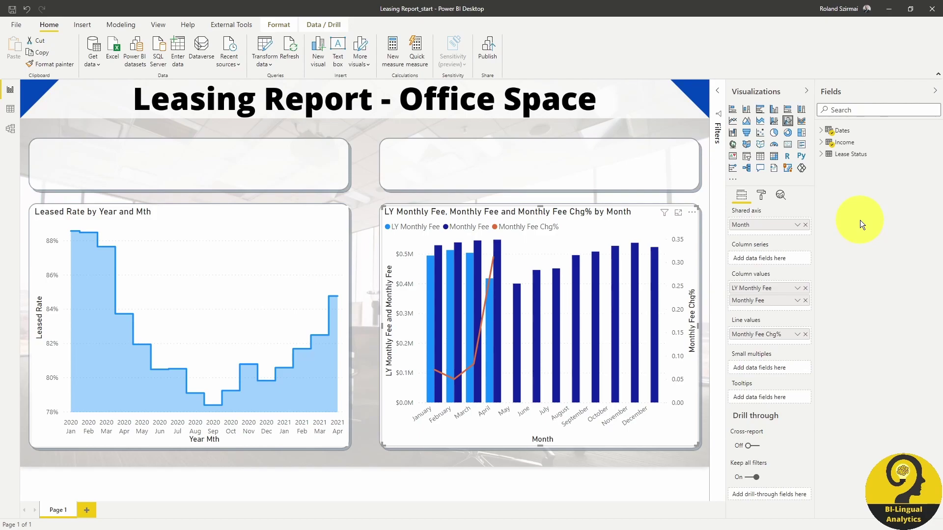
left_click(673, 191)
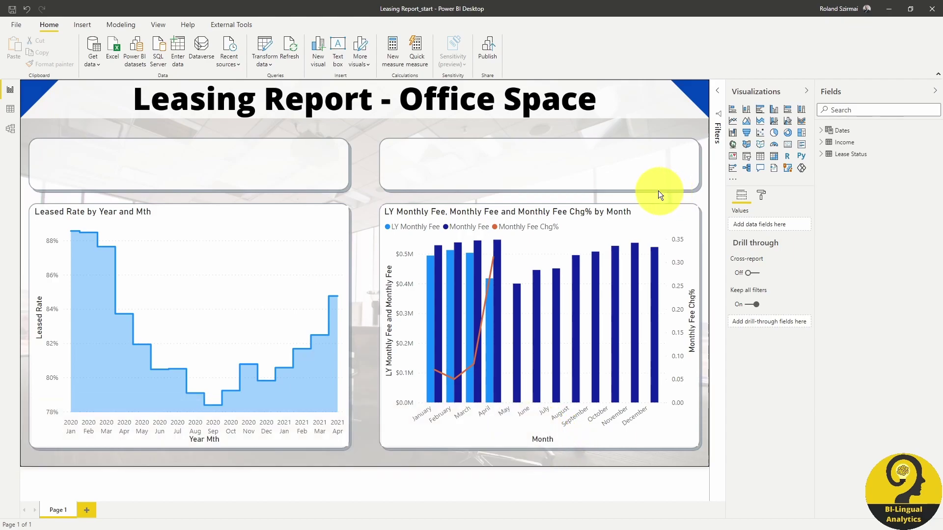
Add a slicer for the Income table's Fee Type field.
left_click(746, 156)
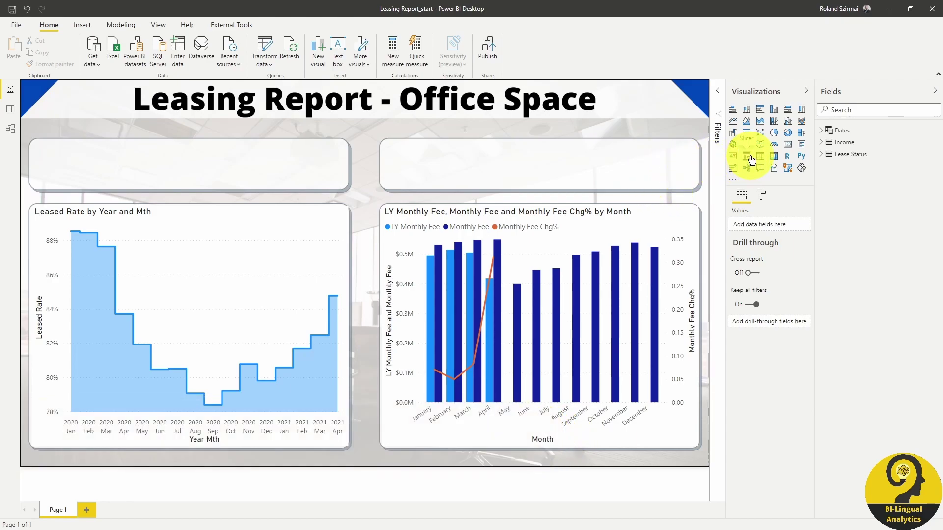
left_click_drag(347, 316, 605, 161)
left_click(821, 154)
left_click(829, 165)
Make the Fee Type slicer horizontal without a header, and fit it into the upper corner of the fee chart.
left_click(761, 195)
left_click(767, 324)
left_click(782, 375)
left_click_drag(656, 178, 712, 216)
left_click(783, 185)
left_click(820, 340)
left_click(635, 142)
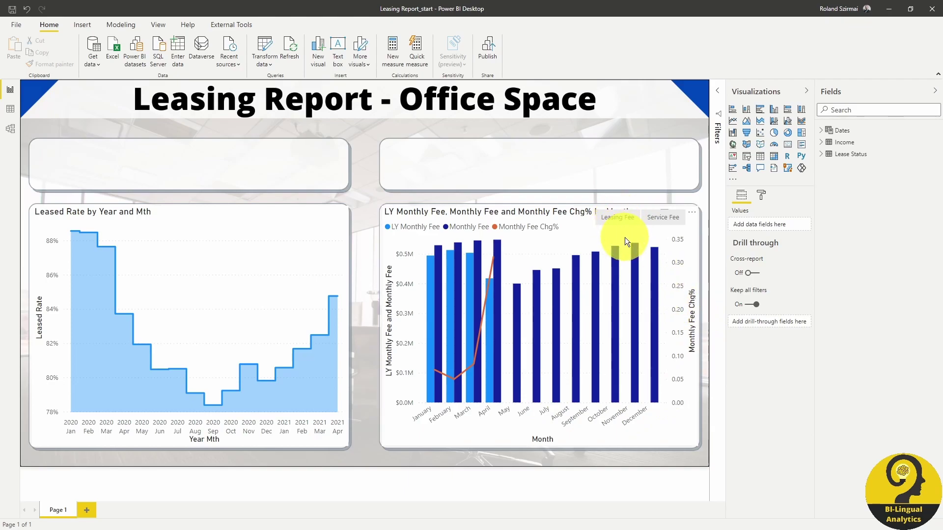
Show the Selection pane and group the Fee Type slicer with the monthly fee chart.
left_click_drag(699, 158, 359, 469)
left_click(158, 24)
left_click(428, 49)
right_click(642, 132)
mouse_move(641, 142)
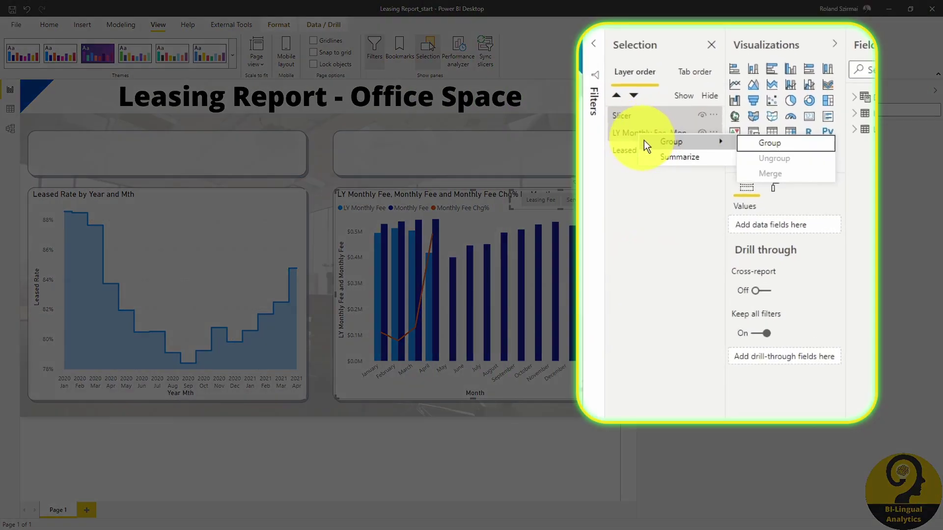
left_click(768, 143)
Select the Fee Type slicer inside the new group and review its format settings.
left_click(616, 118)
left_click(638, 133)
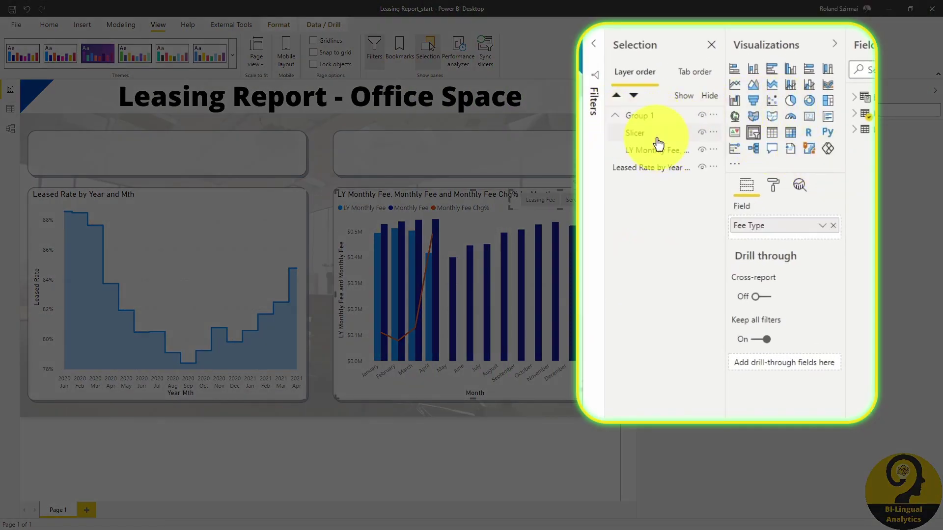
left_click(773, 185)
scroll(776, 343, "down", 5)
left_click(769, 314)
left_click(742, 195)
left_click(552, 163)
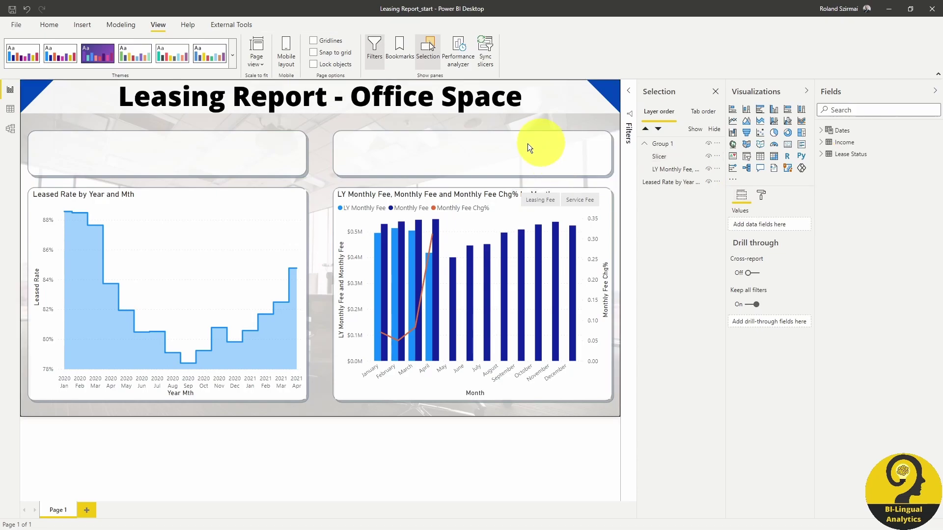
Create a card visual and copy it to place six cards, three across each of the two upper panels.
left_click(787, 143)
left_click_drag(620, 190, 185, 170)
key("ctrl+c")
key("ctrl+v")
key("ctrl+v")
left_click_drag(102, 172, 560, 172)
key("ctrl+v")
key("ctrl+v")
key("ctrl+v")
left_click_drag(88, 169, 599, 158)
key("ctrl+v")
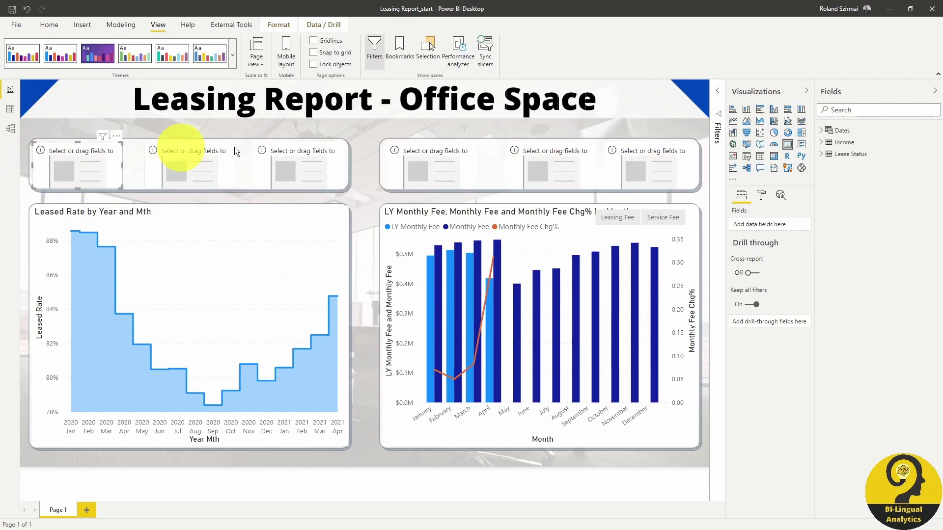
Assign LY MTD Leased, MTD Leased and Monthly Leased Chg% to the three cards above the Leased Rate chart.
left_click(820, 154)
left_click_drag(870, 213, 766, 225)
left_click(185, 166)
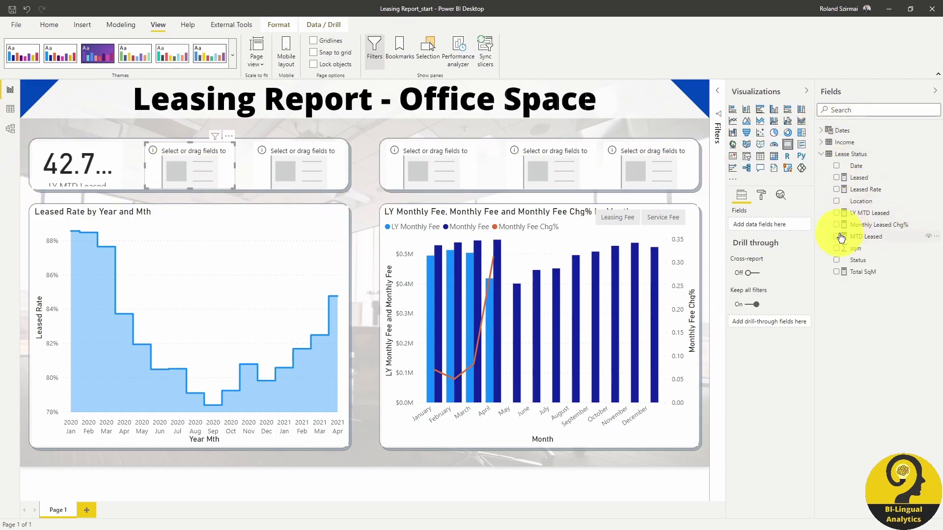
left_click(837, 237)
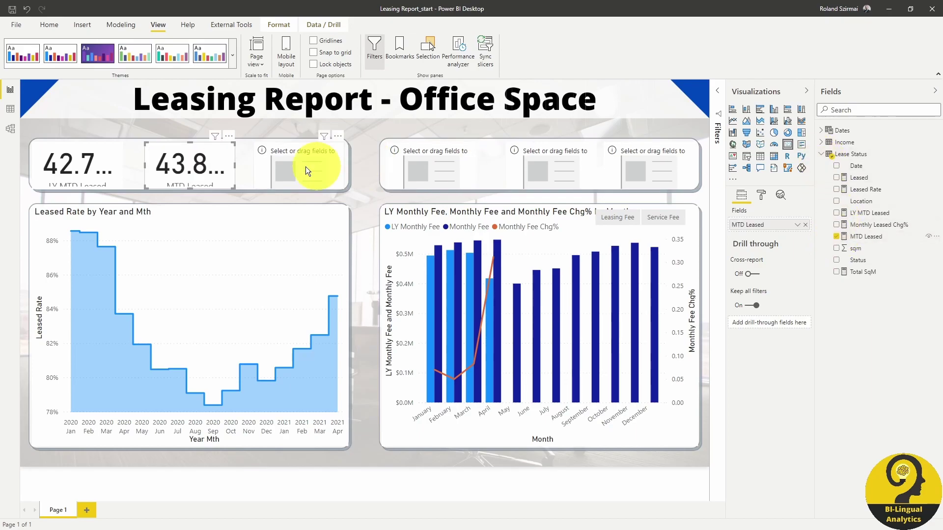
left_click(346, 166)
left_click(836, 224)
Assign LY YTD Fee, YTD Fee and YTD Fee Chg% to the three cards above the monthly fee chart.
left_click(421, 164)
left_click(825, 156)
left_click(820, 142)
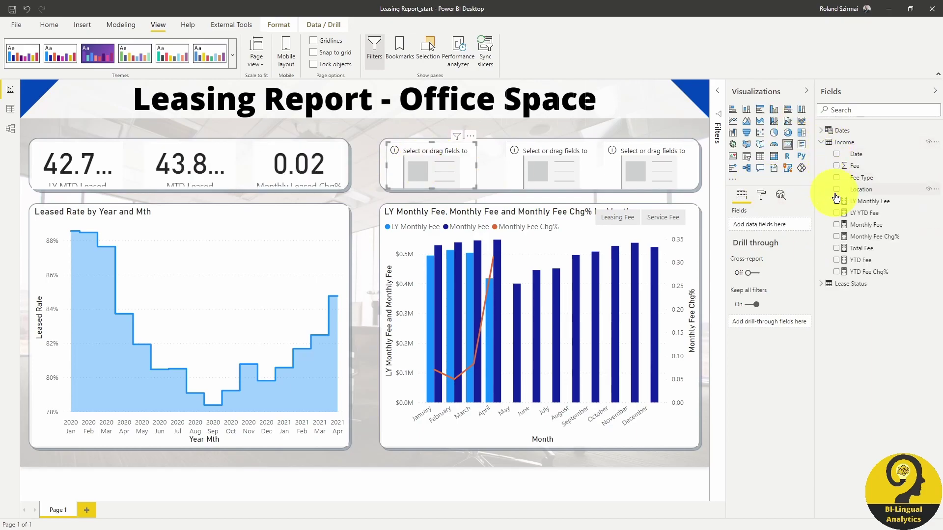
left_click(836, 213)
left_click(590, 179)
left_click(836, 260)
left_click(653, 172)
left_click(836, 271)
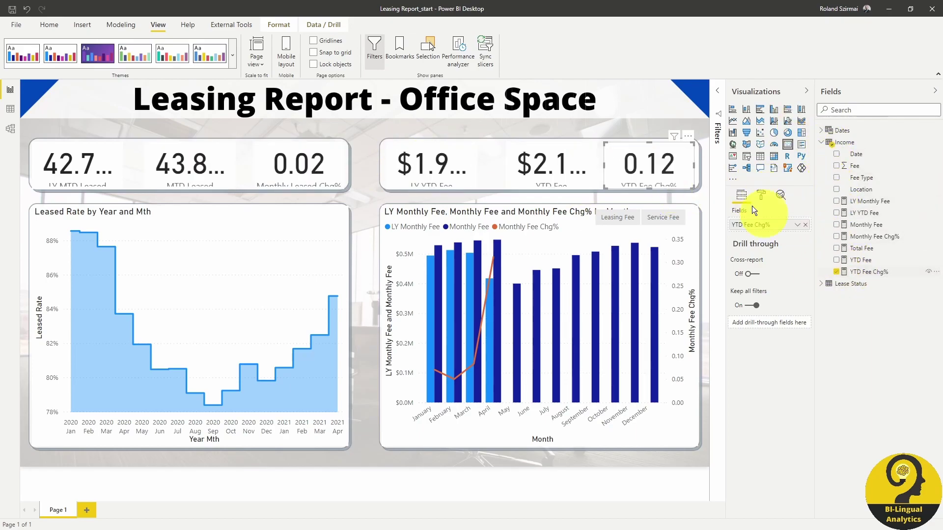
Set the data label text size of all six cards to 25 pt.
left_click_drag(21, 116, 716, 196)
left_click(761, 195)
left_click(754, 250)
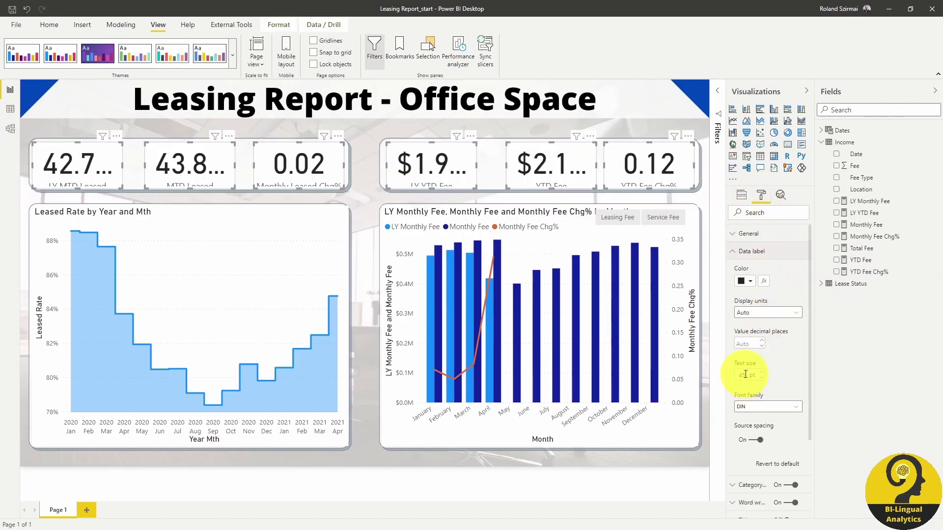
double_click(745, 374)
type("25")
left_click(612, 113)
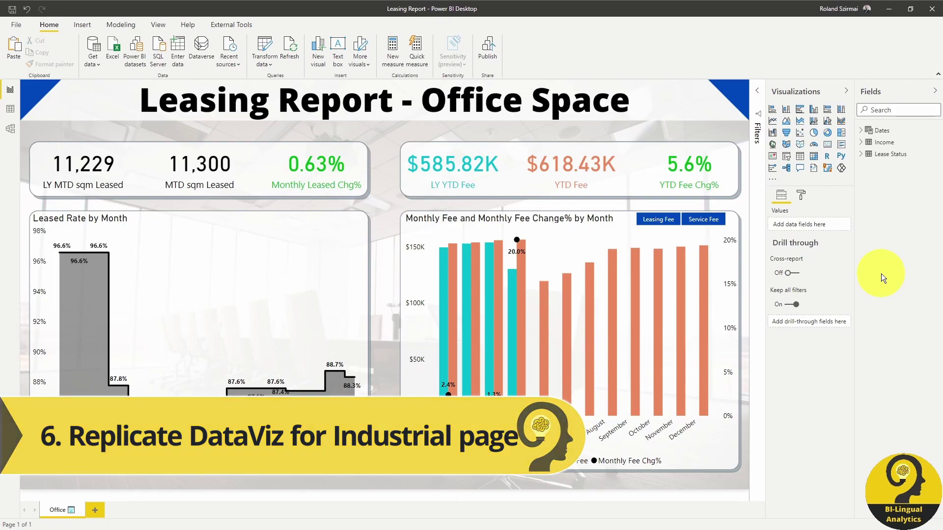
Duplicate the Office page and rename the copy Industrial with a factory emoji.
right_click(67, 505)
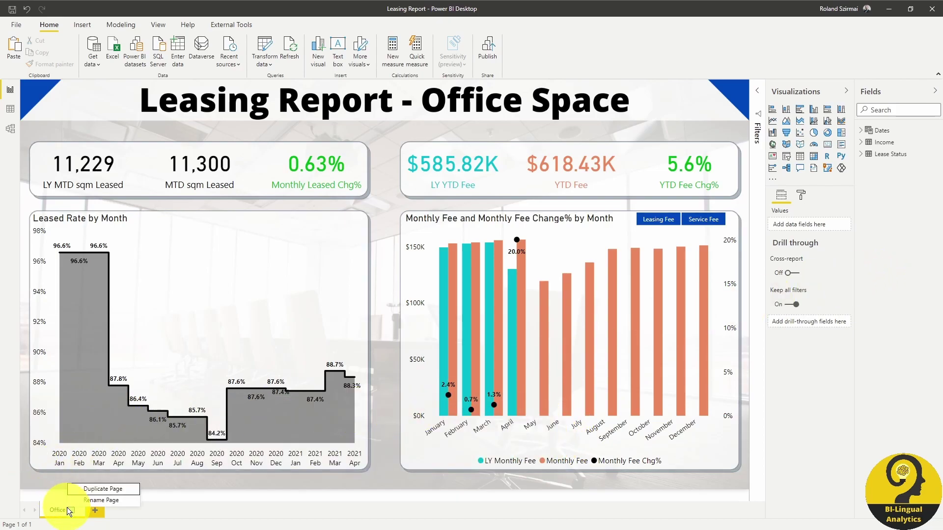
left_click(126, 489)
double_click(130, 509)
type("Industrial")
key("super+period")
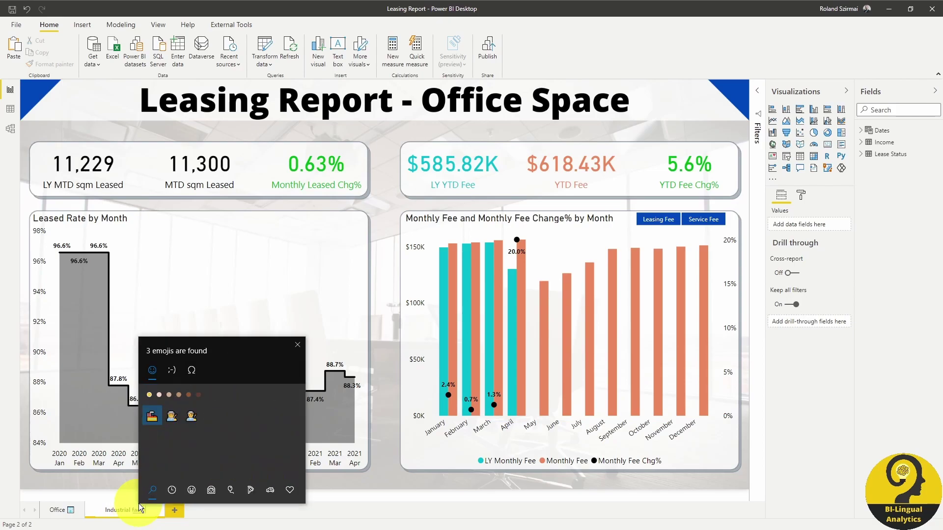
left_click(156, 418)
key("Return")
Set both page-level Location filters on the Industrial page to Industrial.
left_click(764, 98)
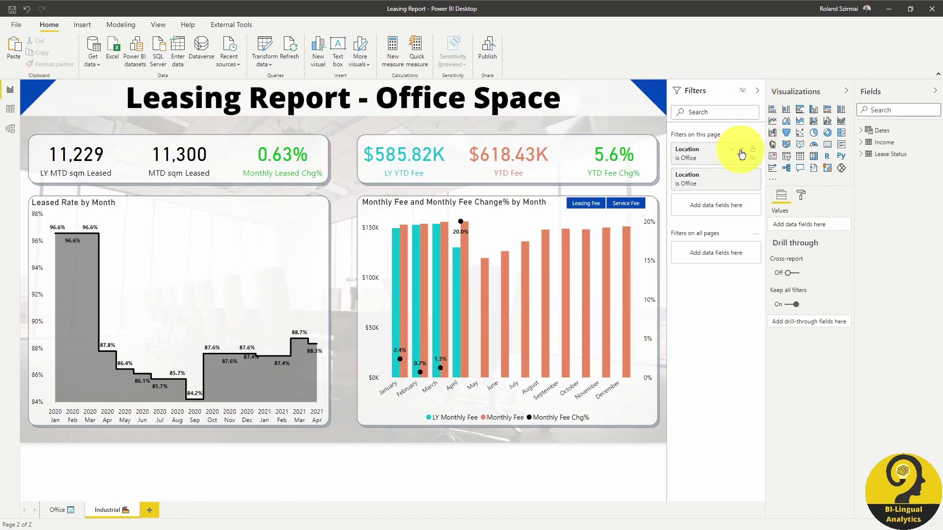
left_click(731, 174)
left_click(694, 212)
left_click(732, 177)
left_click(731, 176)
left_click(690, 241)
left_click(731, 176)
left_click(757, 90)
Replace the Industrial page's background image with Industrial BG.png and set its image fit to Fit.
left_click(801, 195)
left_click(801, 268)
left_click(811, 358)
double_click(131, 110)
left_click(835, 385)
left_click(805, 407)
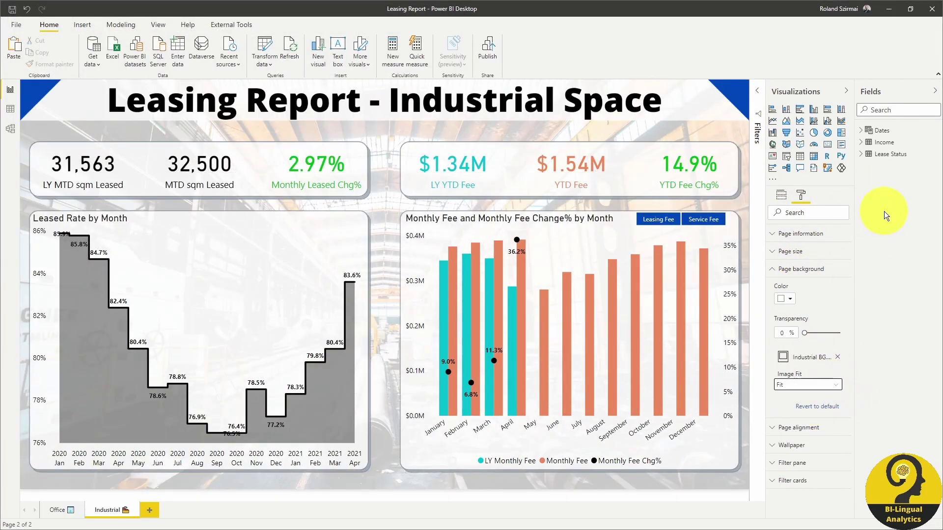